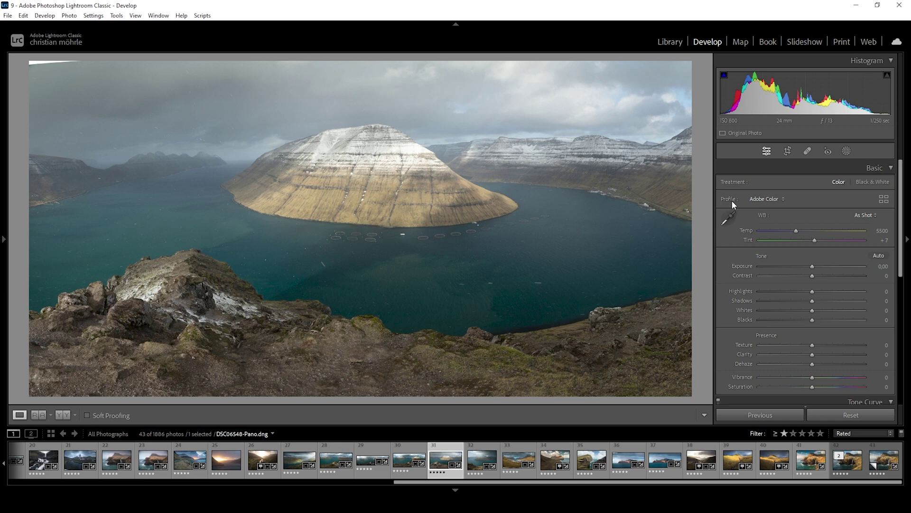
# Step: Open the Basic panel's Profile dropdown, currently set to Adobe Color
pyautogui.click(770, 199)
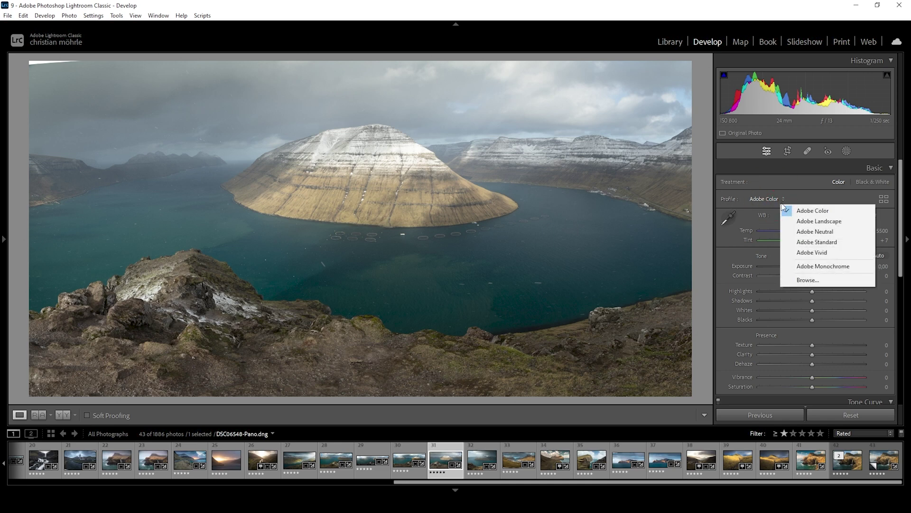
# Step: Switch the profile to Adobe Standard and lower Exposure to -0.93
pyautogui.click(814, 241)
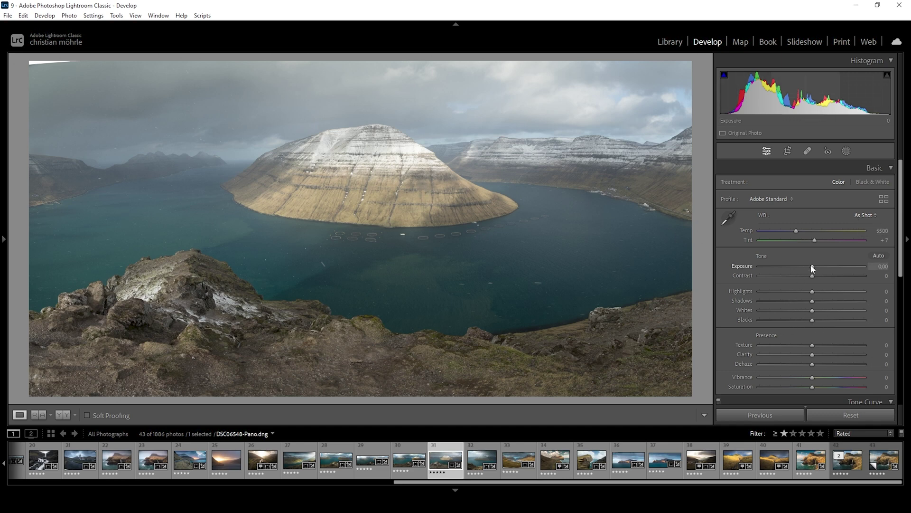
pyautogui.moveTo(812, 266); pyautogui.dragTo(801, 267)
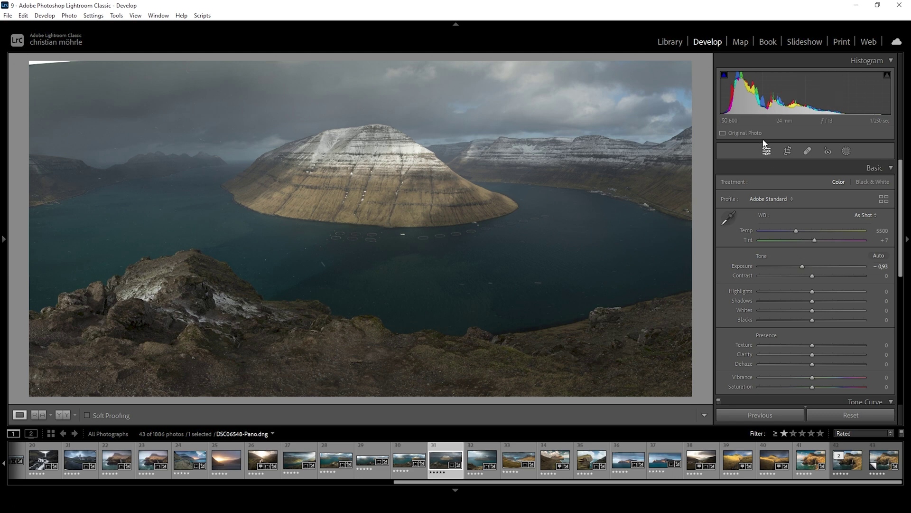
# Step: Check shadow clipping, then set Highlights -59, Whites +52 and Blacks +14
pyautogui.moveTo(725, 78)
pyautogui.click(725, 79)
pyautogui.press('j')
pyautogui.moveTo(805, 294); pyautogui.dragTo(780, 291)
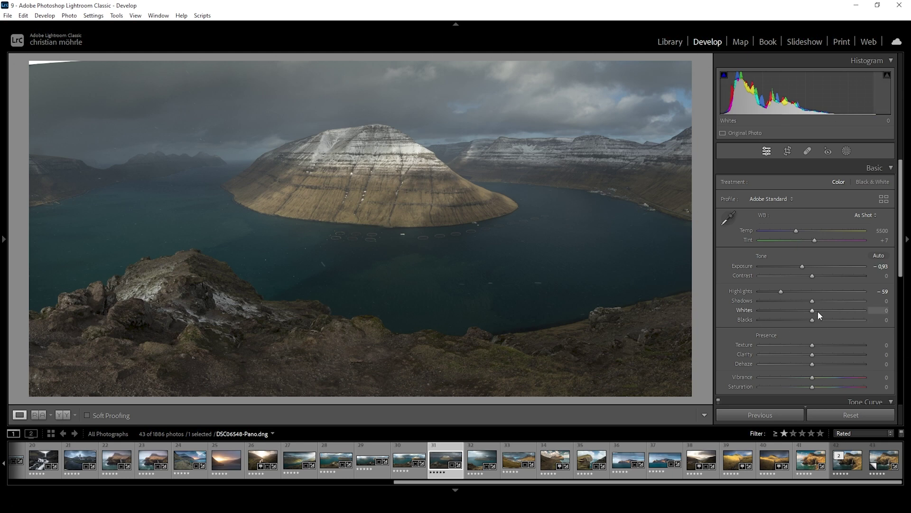
pyautogui.moveTo(813, 314); pyautogui.dragTo(840, 315)
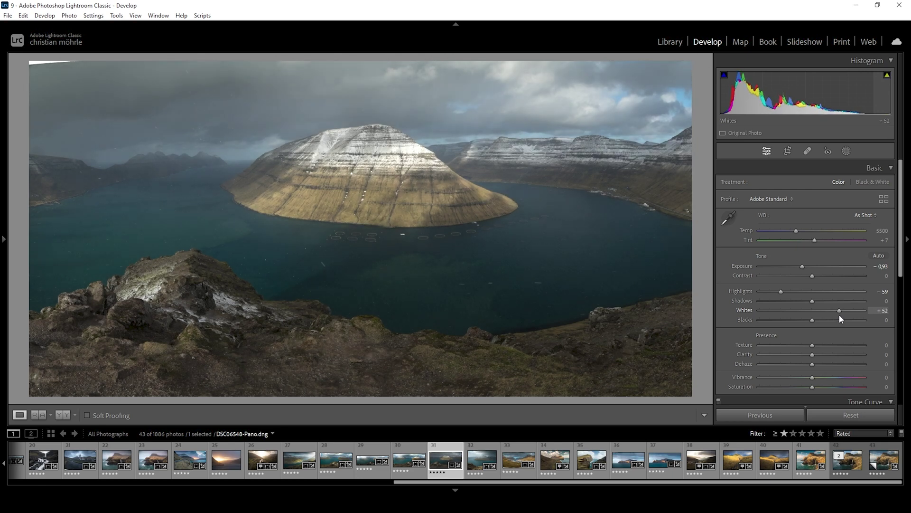
pyautogui.moveTo(839, 315); pyautogui.dragTo(839, 314)
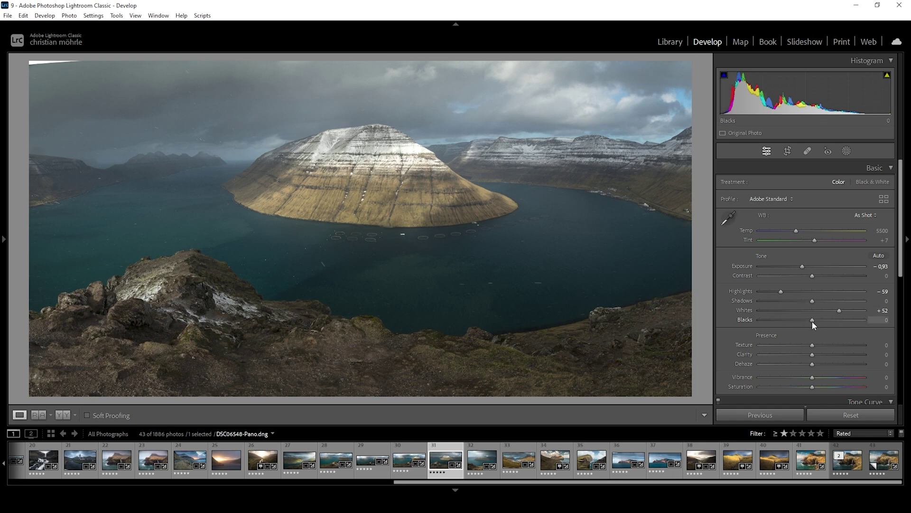
pyautogui.moveTo(813, 321); pyautogui.dragTo(817, 321)
pyautogui.moveTo(818, 321); pyautogui.dragTo(819, 321)
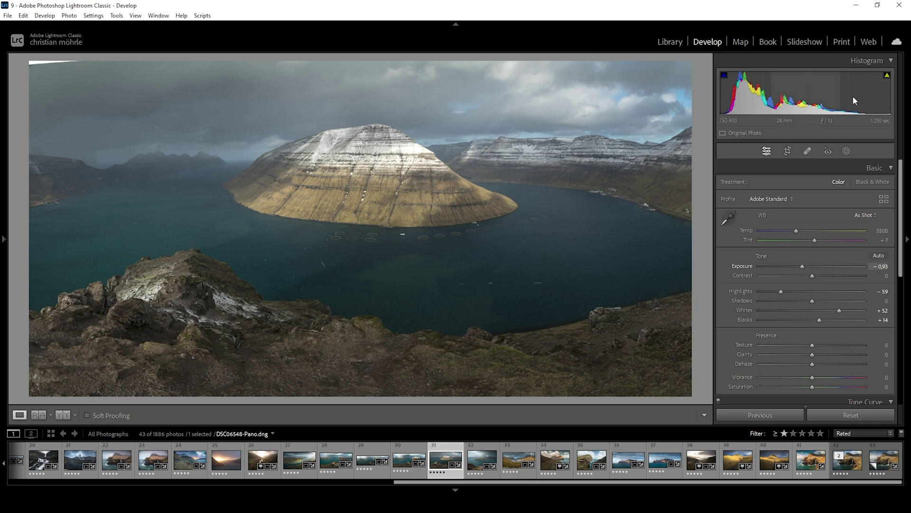
# Step: Check highlight clipping, set Contrast +12, Clarity +12, Texture +10, Vibrance +49, and compare Before/After
pyautogui.click(886, 76)
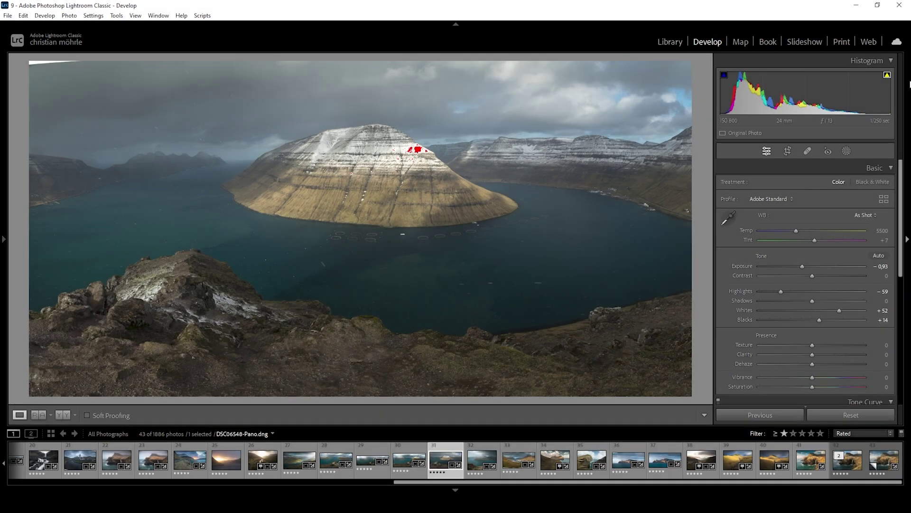
pyautogui.click(887, 74)
pyautogui.moveTo(811, 277)
pyautogui.mouseDown()
pyautogui.moveTo(773, 270)
pyautogui.moveTo(820, 275)
pyautogui.mouseUp()
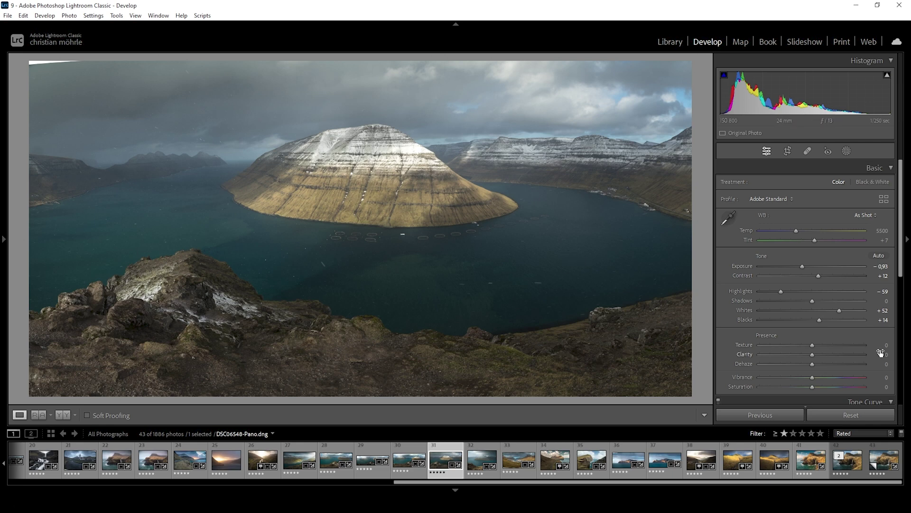
pyautogui.moveTo(813, 353); pyautogui.dragTo(819, 355)
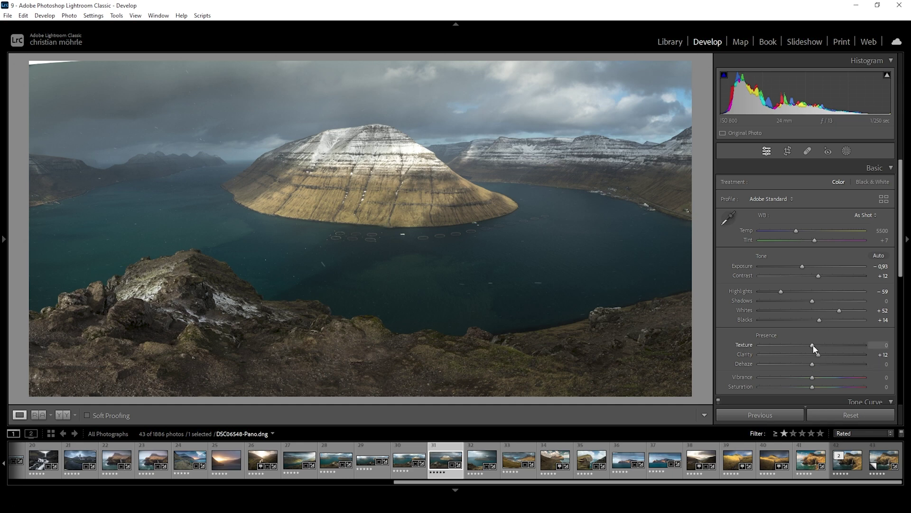
pyautogui.moveTo(814, 346); pyautogui.dragTo(819, 349)
pyautogui.moveTo(813, 377); pyautogui.dragTo(839, 378)
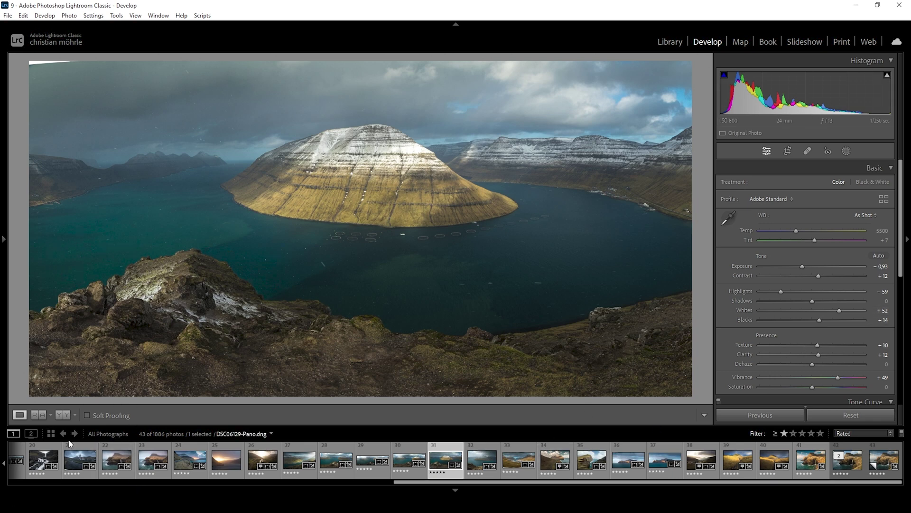
pyautogui.click(63, 415)
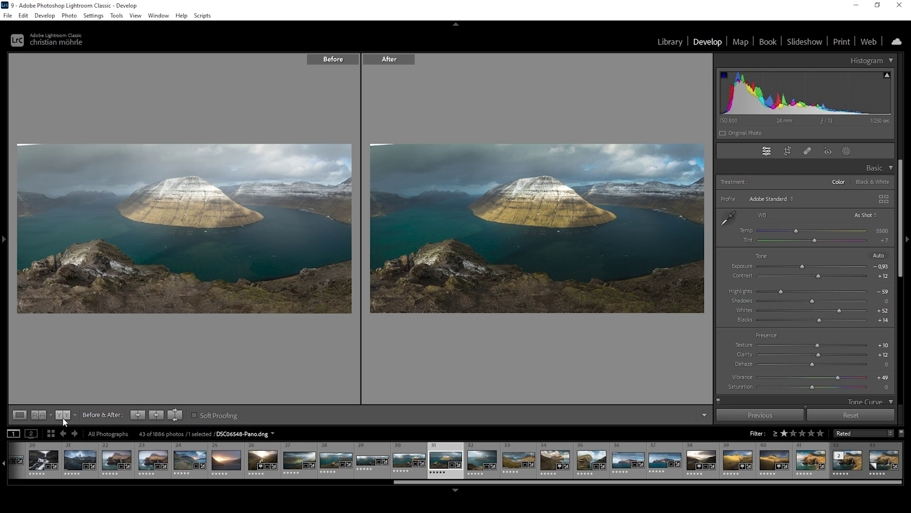
pyautogui.click(20, 414)
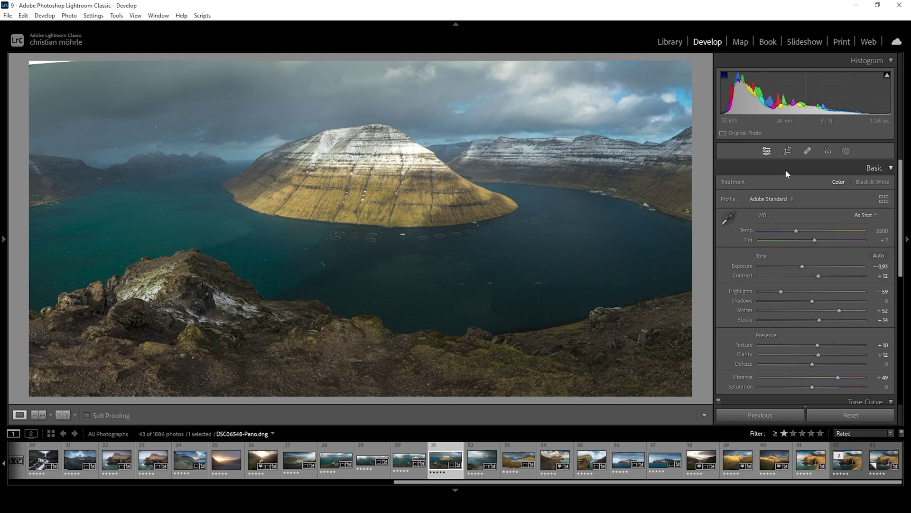
# Step: Rotate the panorama to a -0.68° straighten angle using Crop & Straighten
pyautogui.click(788, 152)
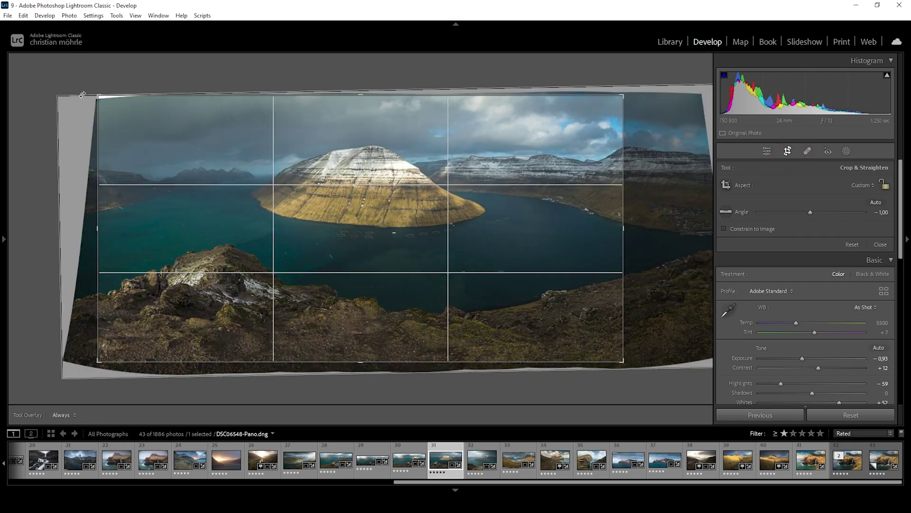
pyautogui.moveTo(88, 93); pyautogui.dragTo(92, 92)
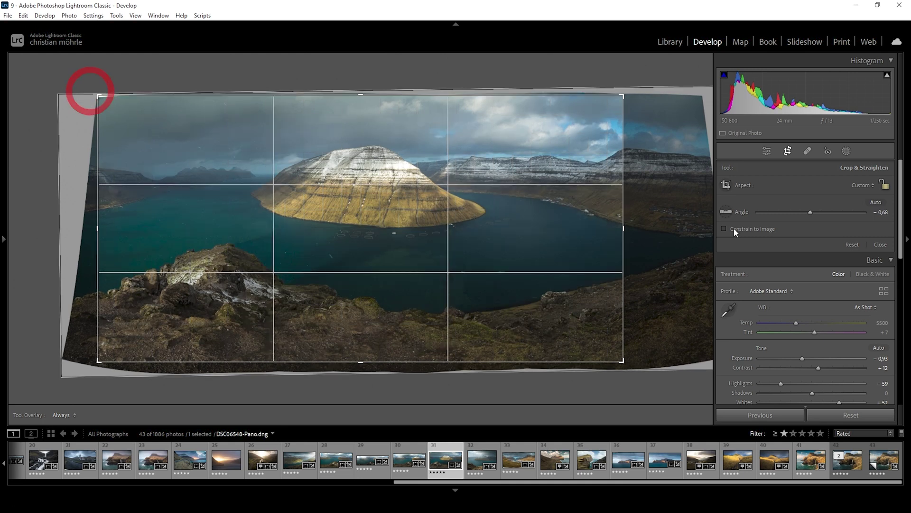
pyautogui.click(788, 151)
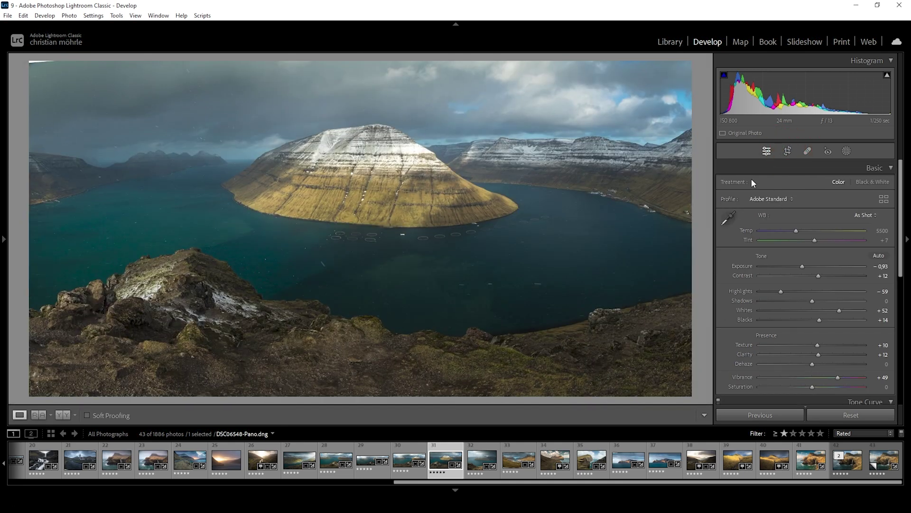
pyautogui.click(847, 152)
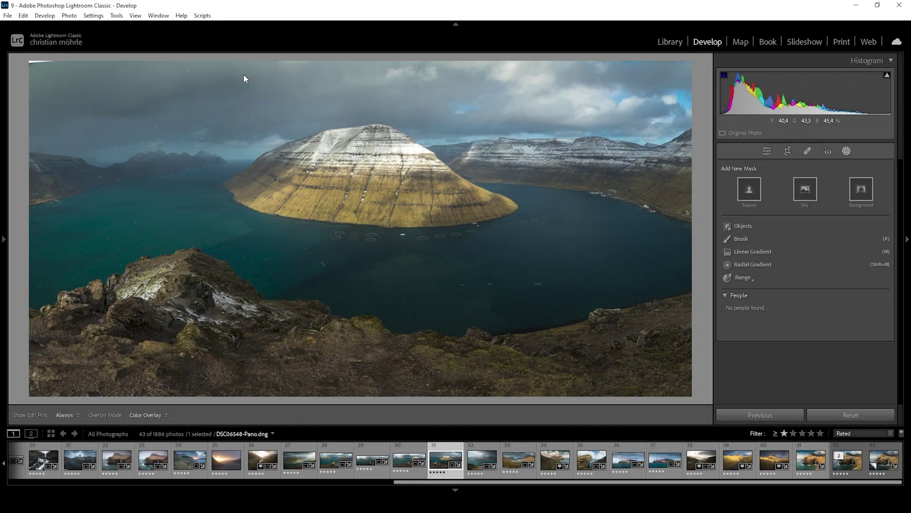
# Step: Draw a linear gradient from the top-left down over the sky to the mountain
pyautogui.click(746, 252)
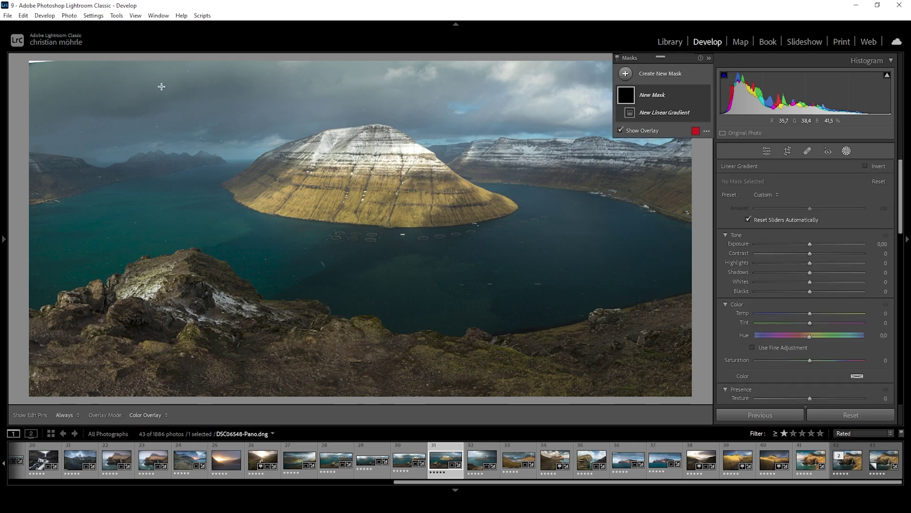
pyautogui.moveTo(162, 86); pyautogui.dragTo(187, 217)
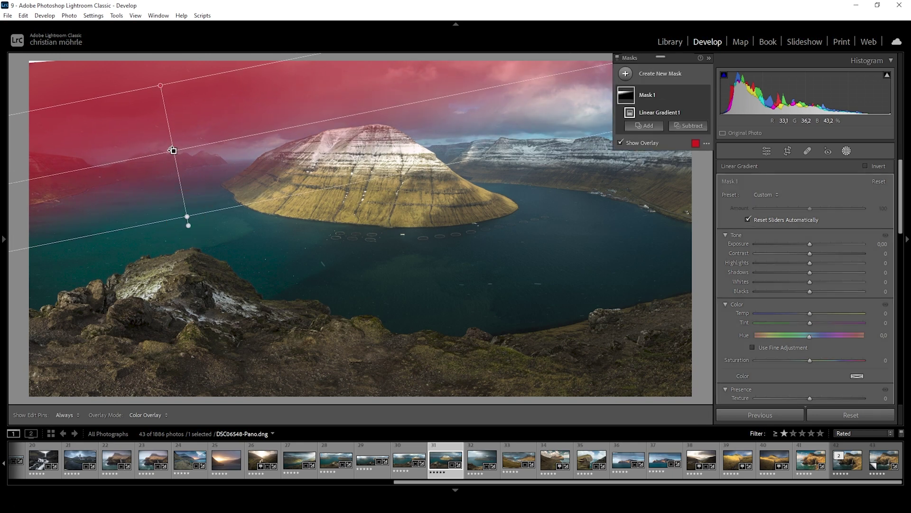
pyautogui.moveTo(172, 151)
pyautogui.mouseDown()
pyautogui.moveTo(199, 124)
pyautogui.moveTo(173, 157)
pyautogui.mouseUp()
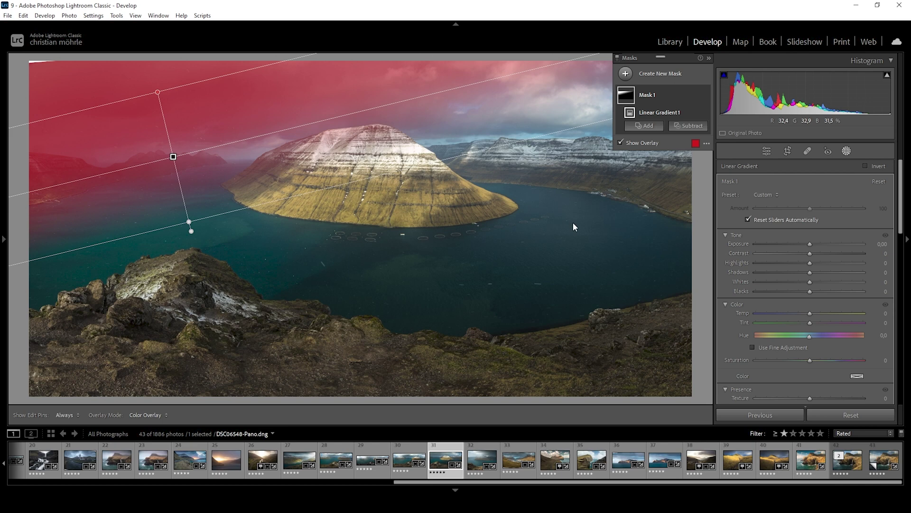
pyautogui.click(688, 126)
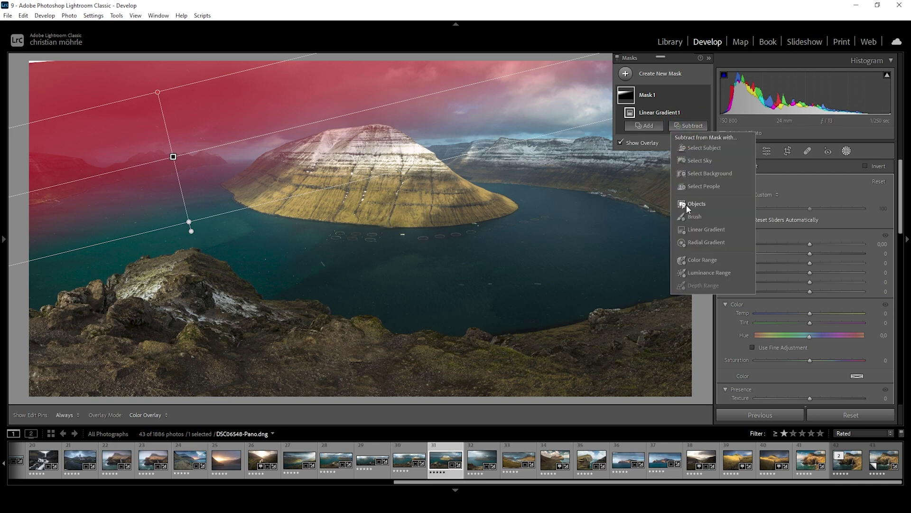
# Step: Subtract a luminance range sampled from the snowy peak, then set mask Exposure to -0.51
pyautogui.click(718, 275)
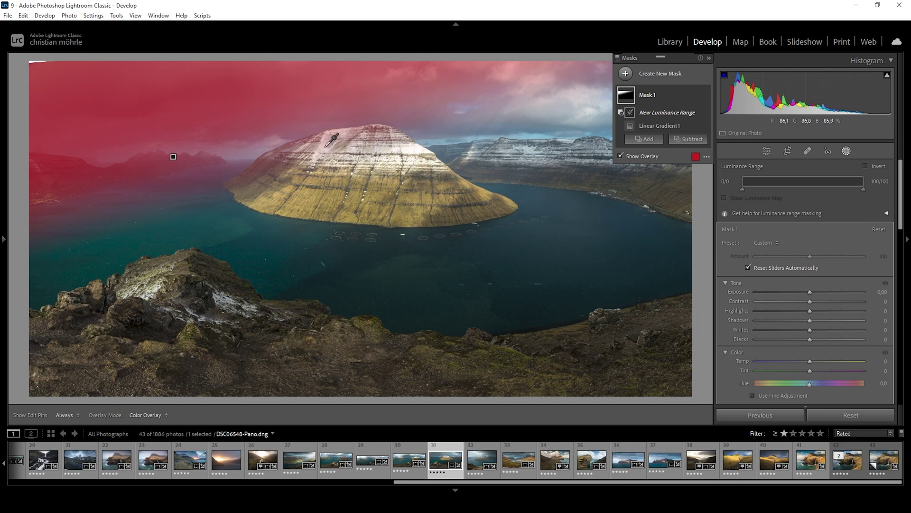
pyautogui.click(324, 145)
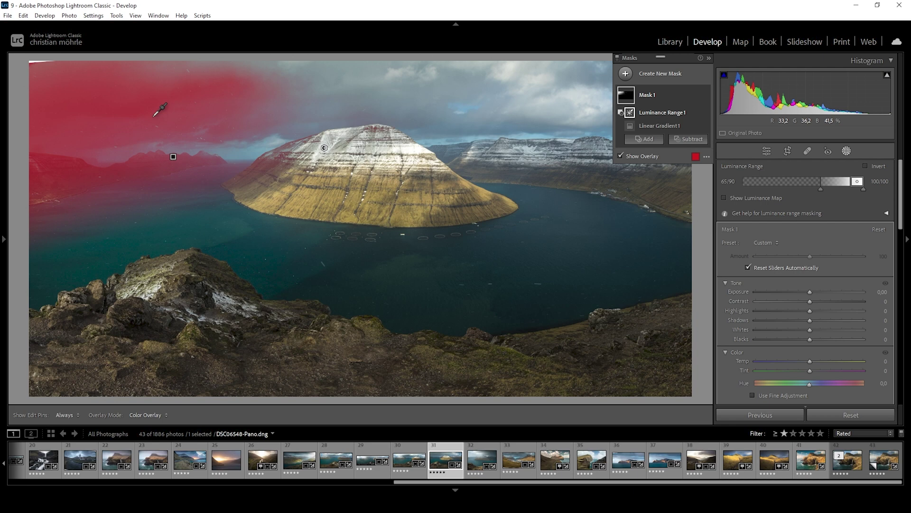
pyautogui.click(821, 189)
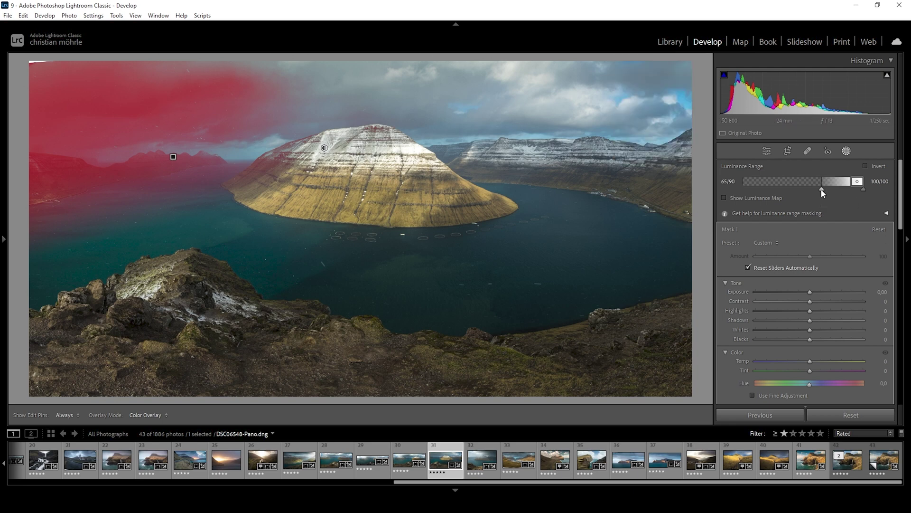
pyautogui.moveTo(823, 191); pyautogui.dragTo(833, 189)
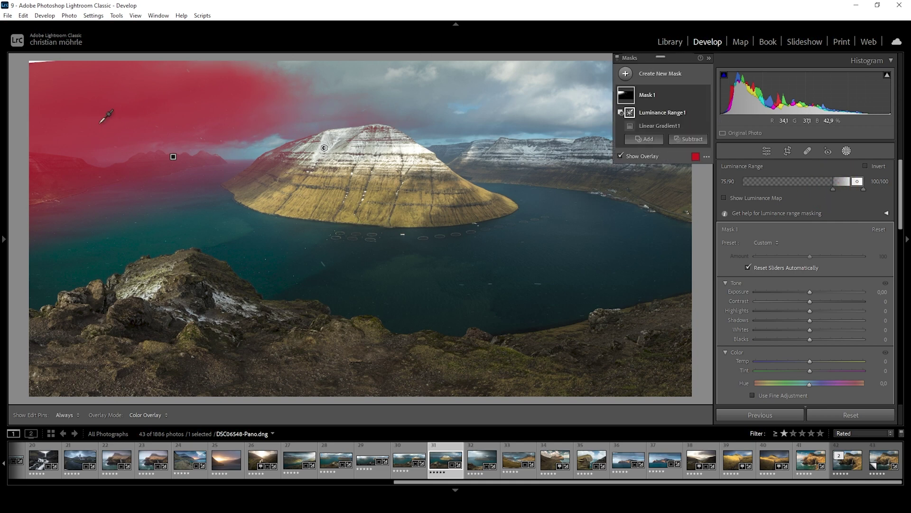
pyautogui.moveTo(810, 292); pyautogui.dragTo(802, 292)
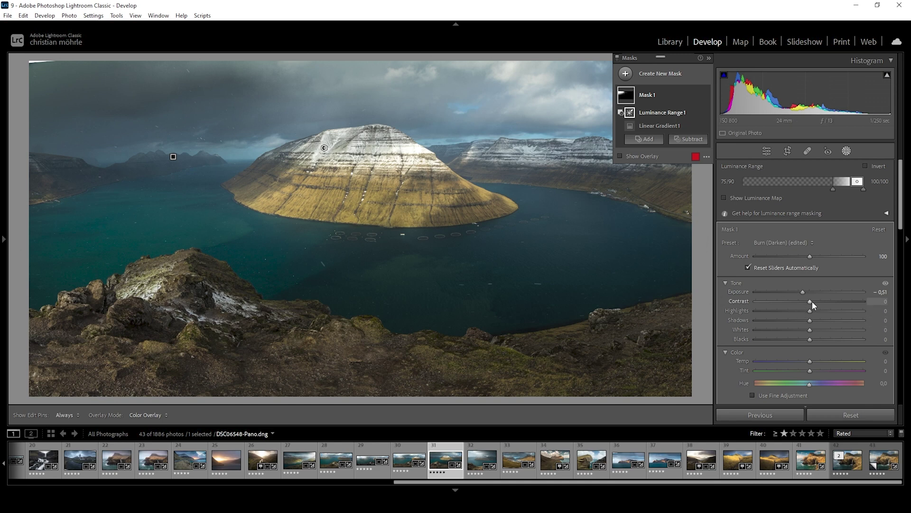
# Step: Raise Mask 1's Contrast to 36 and add Clarity to the sky
pyautogui.moveTo(810, 302); pyautogui.dragTo(813, 301)
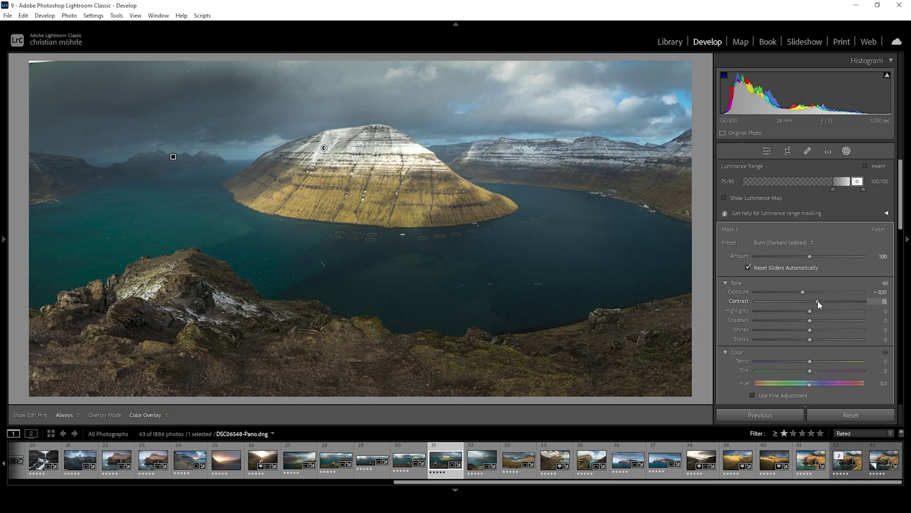
pyautogui.moveTo(823, 305); pyautogui.dragTo(831, 307)
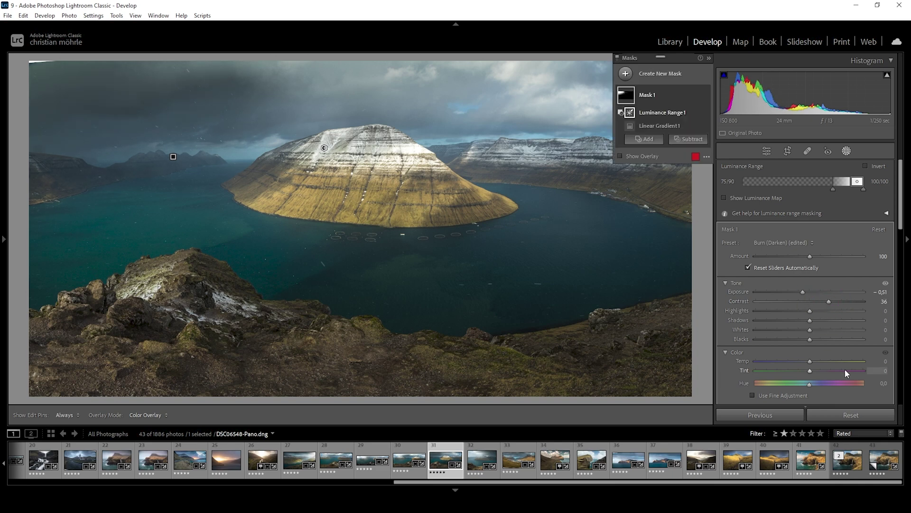
pyautogui.scroll(-3, 838, 329)
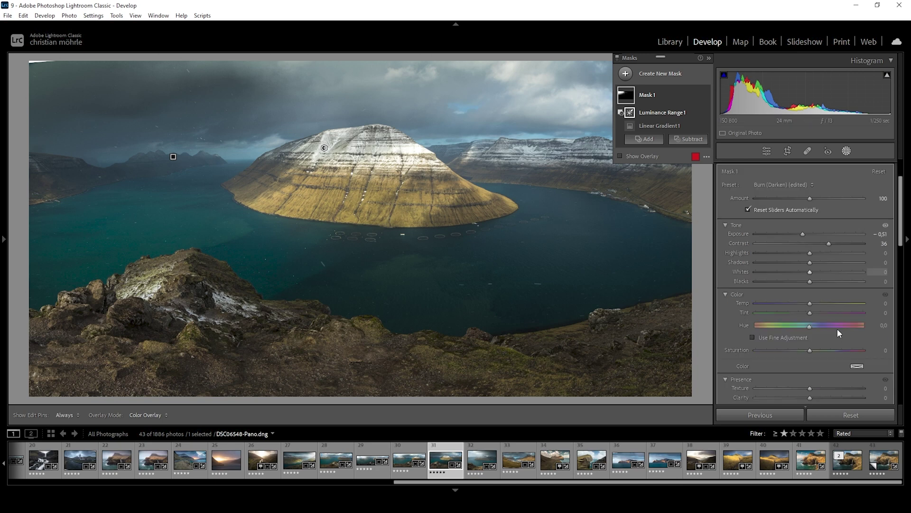
pyautogui.moveTo(812, 339); pyautogui.dragTo(828, 340)
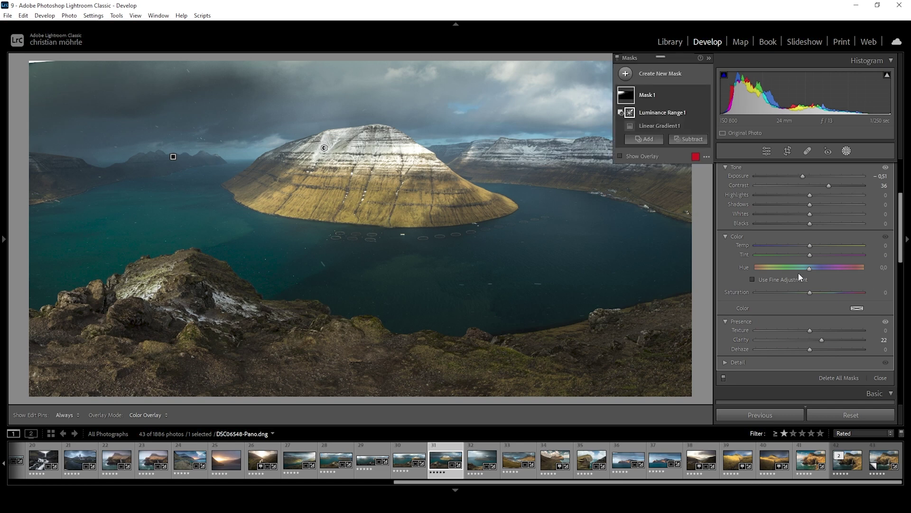
# Step: Toggle Mask 1's visibility to compare the sky with and without it
pyautogui.click(705, 96)
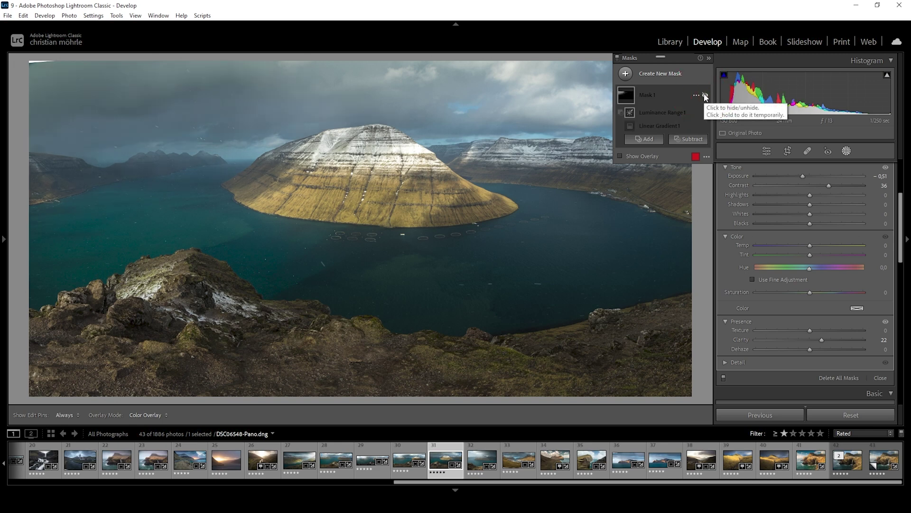
pyautogui.click(705, 97)
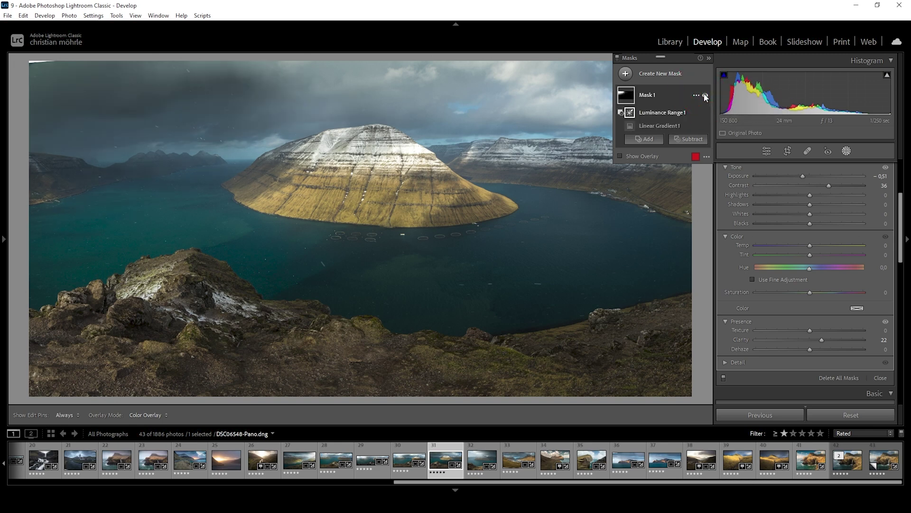
pyautogui.click(705, 96)
pyautogui.click(705, 97)
pyautogui.click(627, 73)
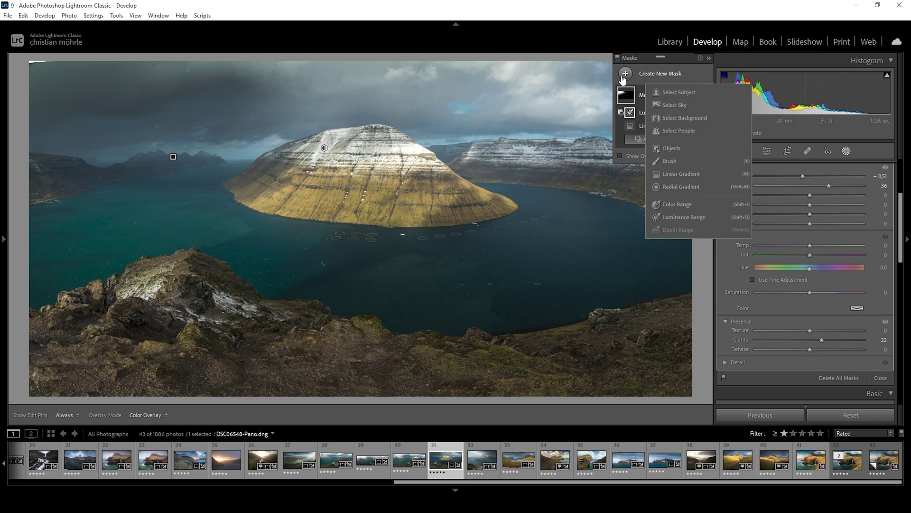
# Step: Draw a linear gradient up from the bottom over the lower foreground
pyautogui.click(687, 175)
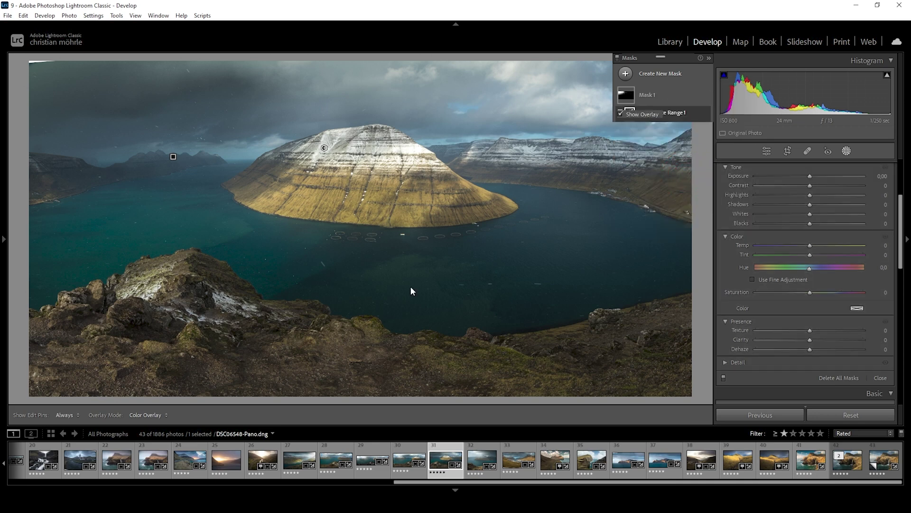
pyautogui.moveTo(364, 294); pyautogui.dragTo(363, 205)
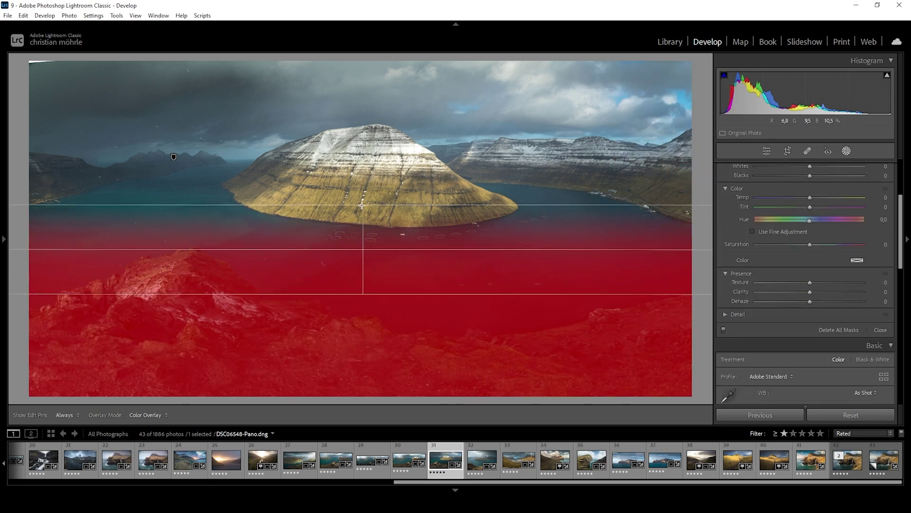
pyautogui.moveTo(362, 294); pyautogui.dragTo(363, 345)
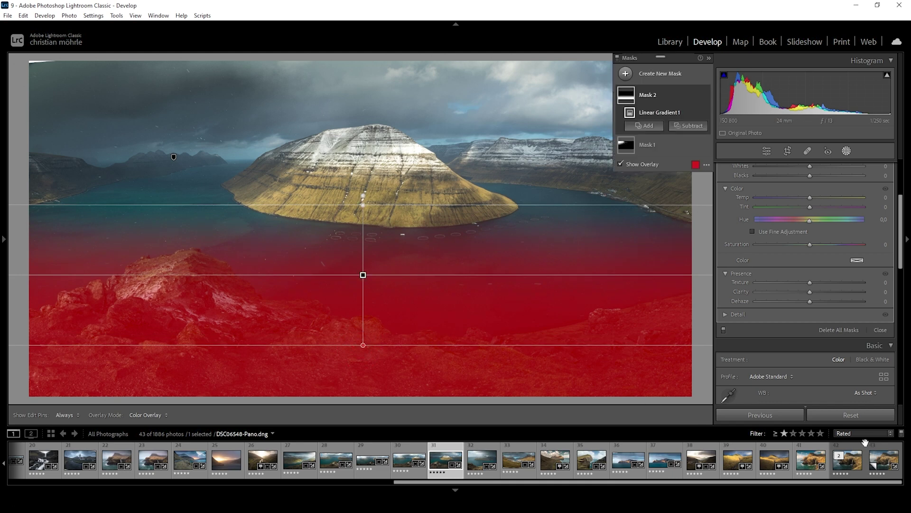
# Step: Set the foreground mask to Highlights 48, Whites 100 and Contrast 13
pyautogui.scroll(5, 854, 285)
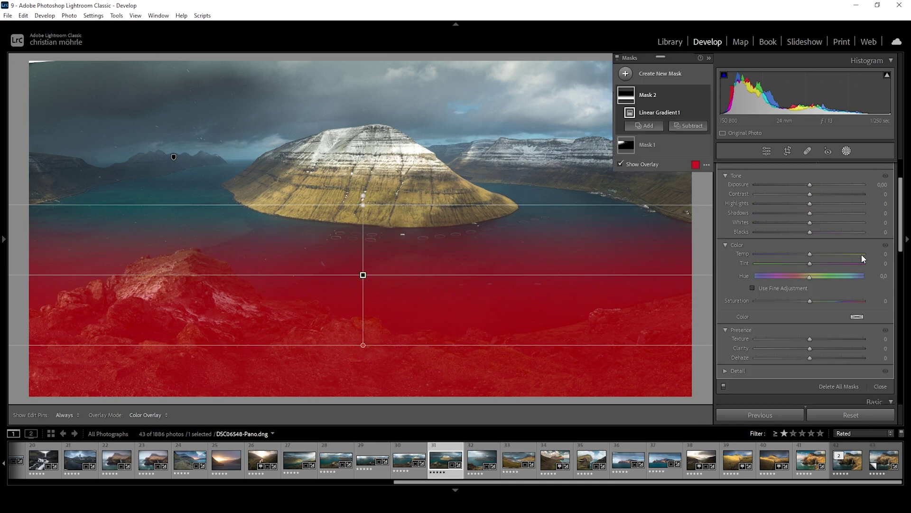
pyautogui.moveTo(811, 263); pyautogui.dragTo(835, 264)
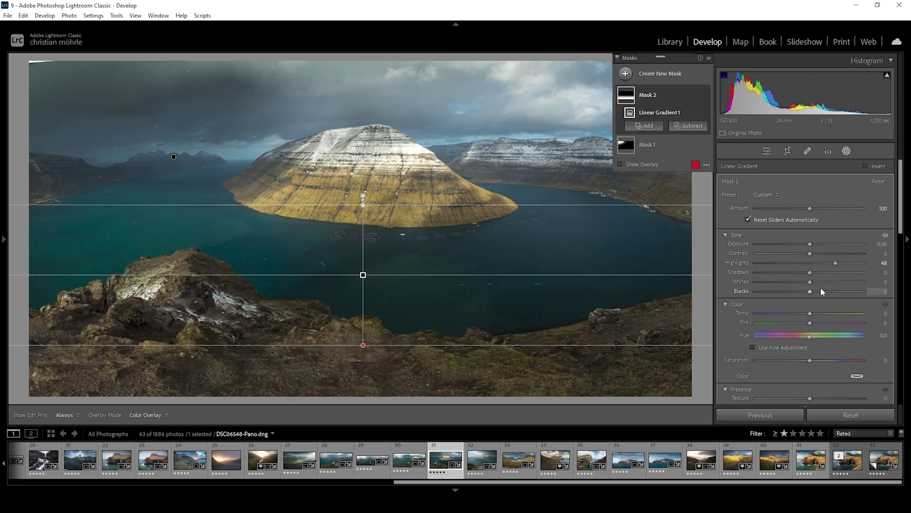
pyautogui.moveTo(810, 283); pyautogui.dragTo(873, 280)
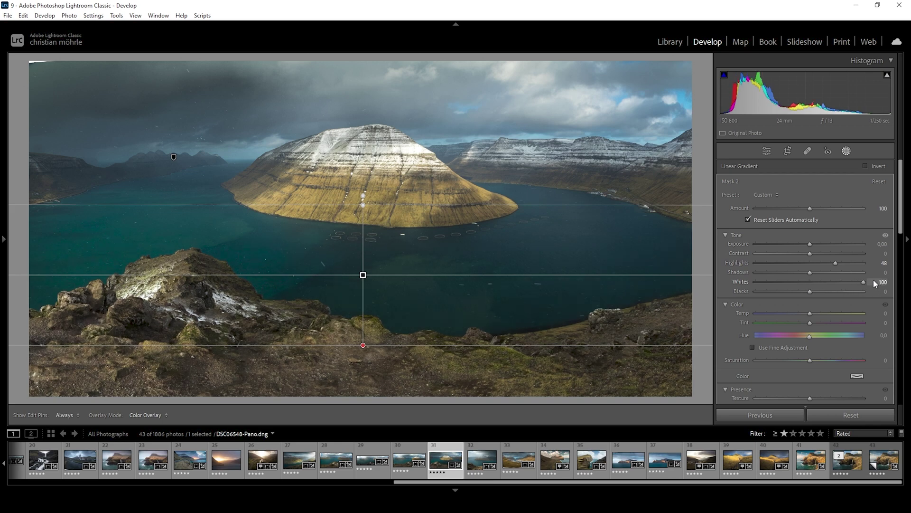
pyautogui.moveTo(873, 280); pyautogui.dragTo(871, 280)
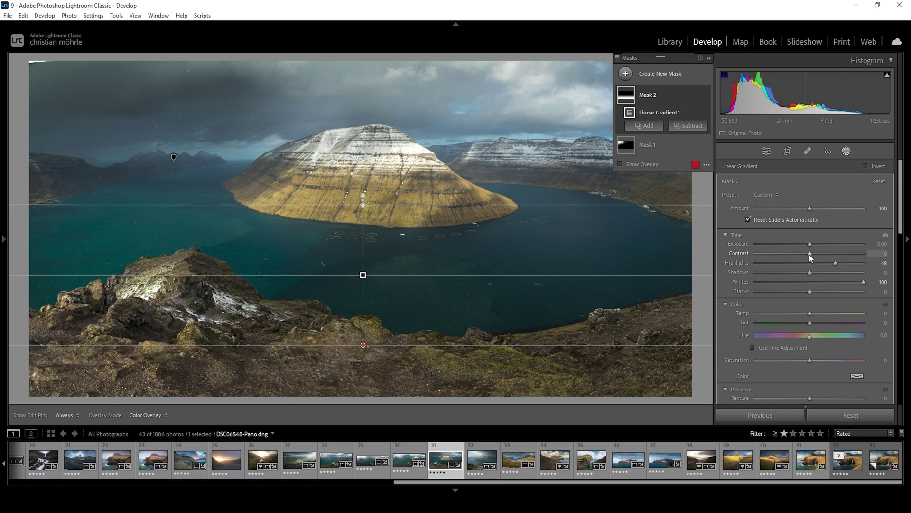
pyautogui.moveTo(809, 254); pyautogui.dragTo(816, 255)
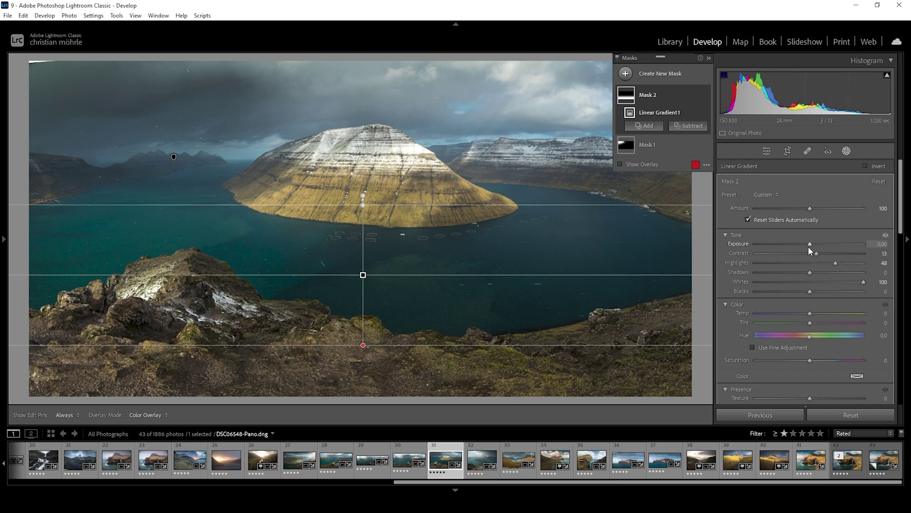
pyautogui.click(625, 73)
# Step: Draw a widened radial gradient over the central mountain with Texture 11 and Clarity 22
pyautogui.click(681, 188)
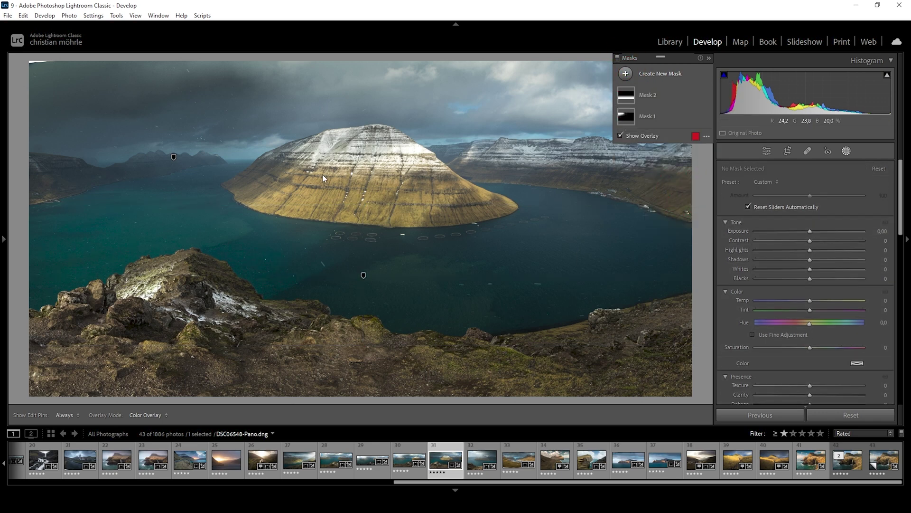
pyautogui.moveTo(369, 195); pyautogui.dragTo(447, 228)
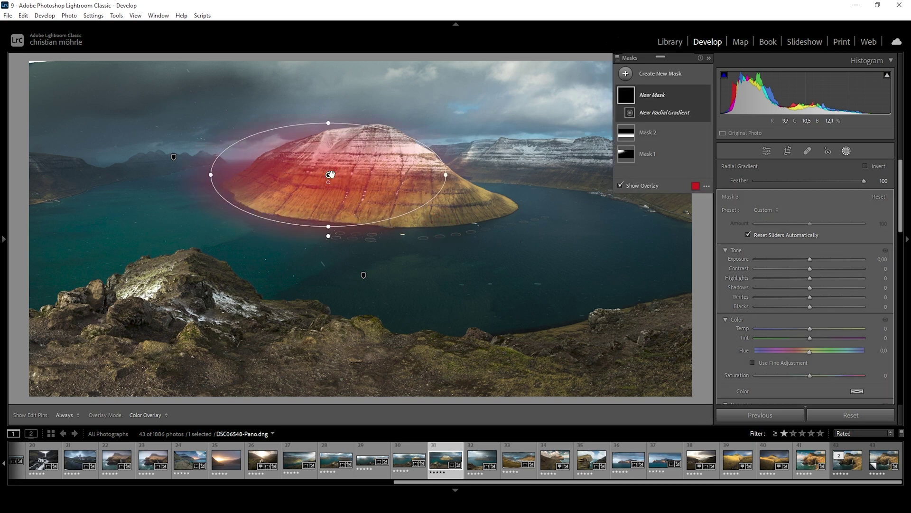
pyautogui.moveTo(334, 176); pyautogui.dragTo(372, 187)
pyautogui.moveTo(487, 187); pyautogui.dragTo(546, 178)
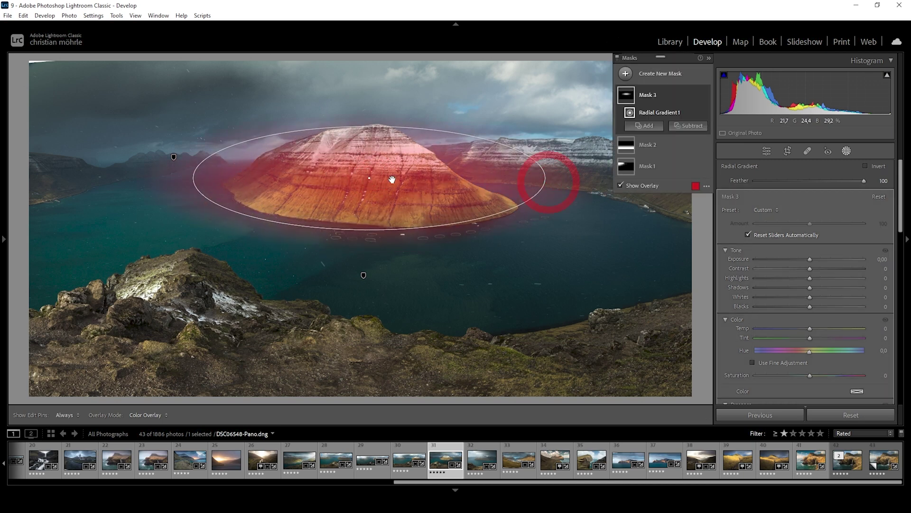
pyautogui.moveTo(390, 190); pyautogui.dragTo(399, 181)
pyautogui.scroll(-5, 817, 335)
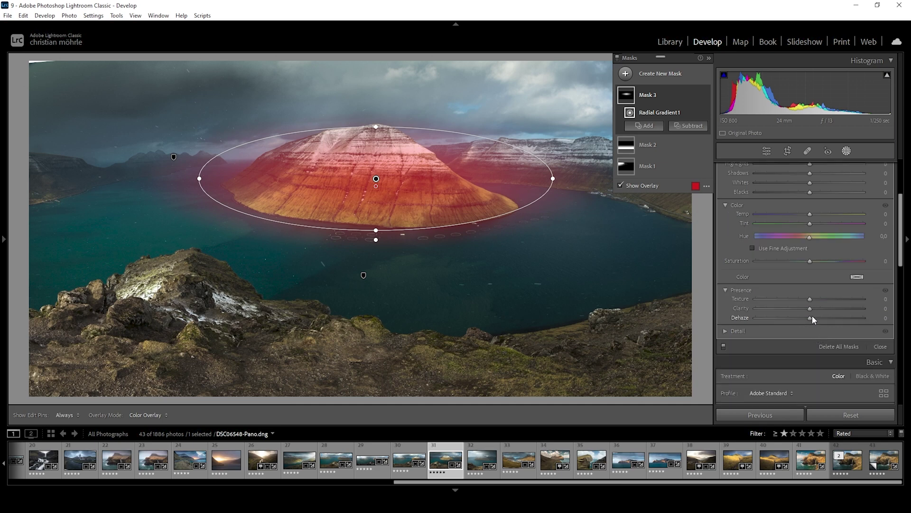
pyautogui.moveTo(818, 308); pyautogui.dragTo(815, 299)
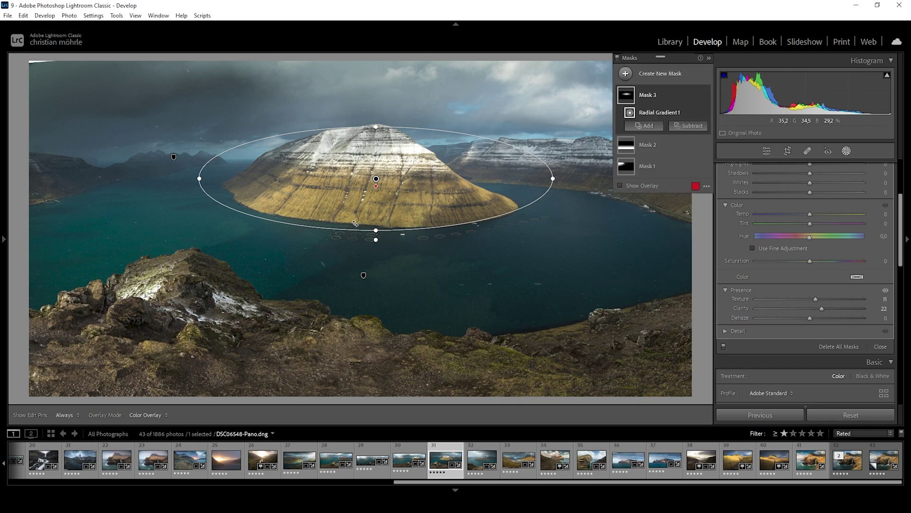
# Step: Toggle the three masks off and on to compare, then exit masking with Shift+W
pyautogui.click(617, 59)
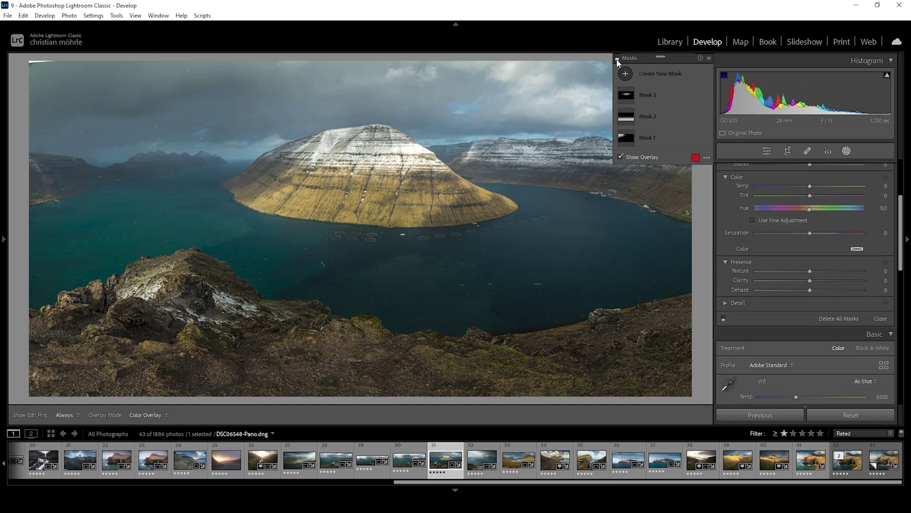
pyautogui.click(618, 59)
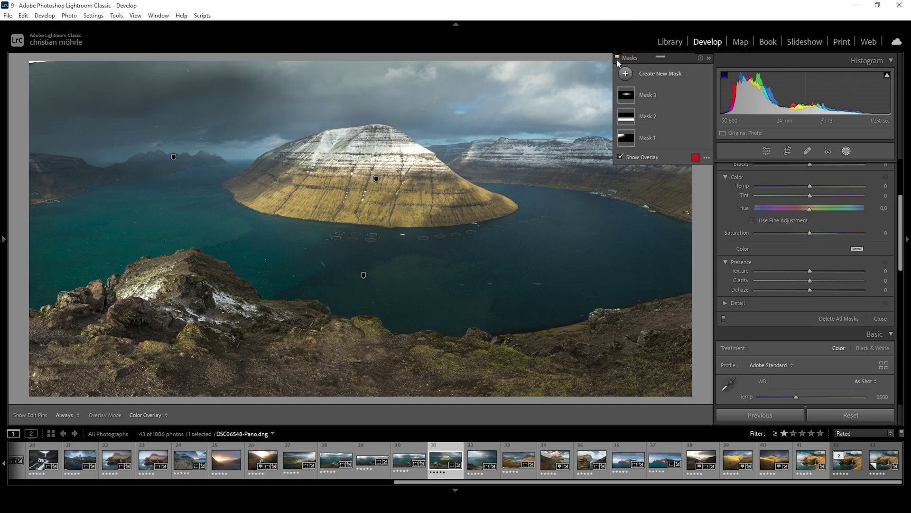
pyautogui.click(617, 59)
pyautogui.click(617, 59)
pyautogui.click(617, 59)
pyautogui.click(617, 59)
pyautogui.hotkey('shift', 'w')
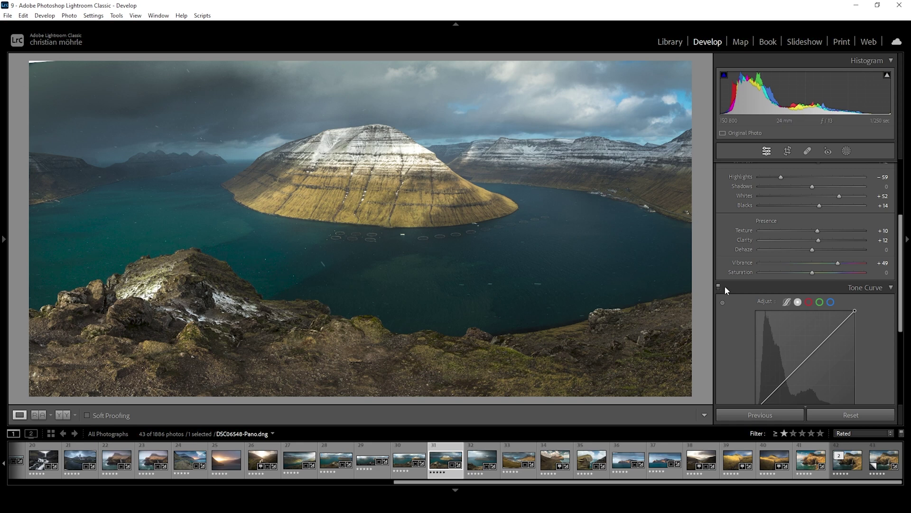
pyautogui.scroll(-5, 742, 322)
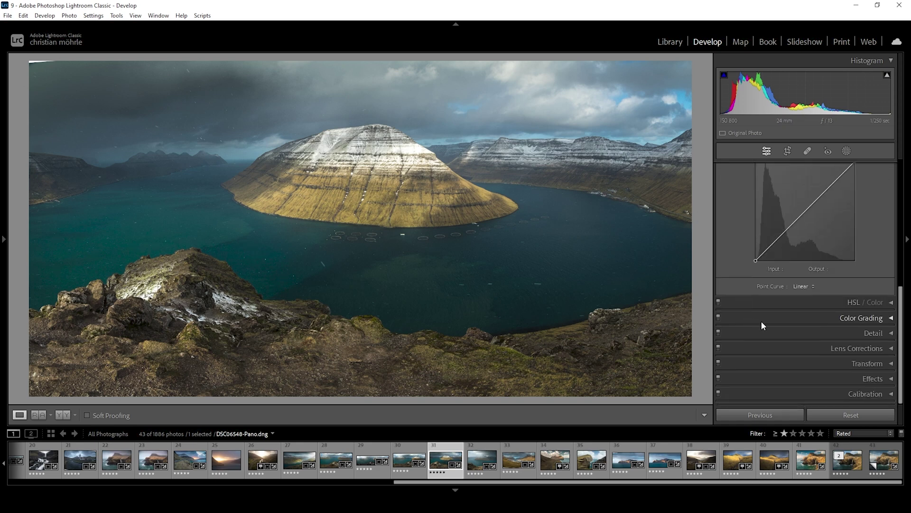
# Step: Raise the Yellow luminance in HSL / Color to +22
pyautogui.click(872, 303)
pyautogui.scroll(-3, 819, 329)
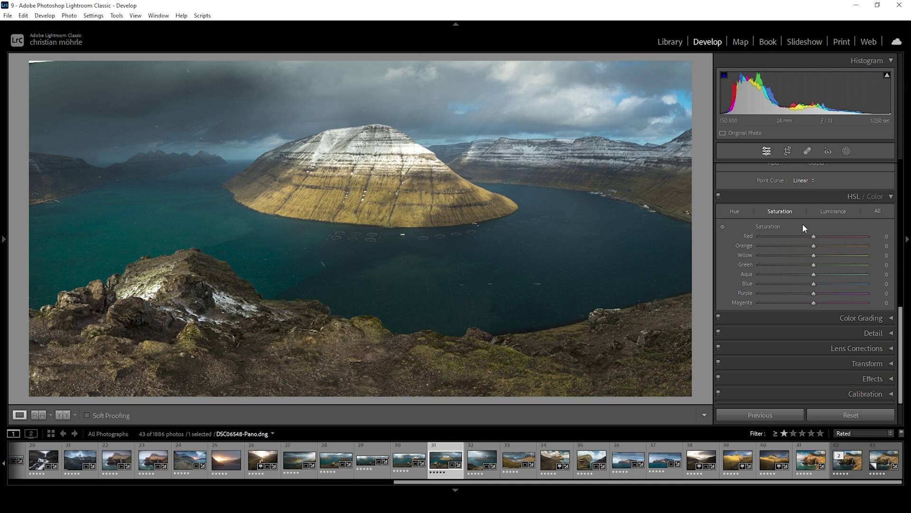
pyautogui.click(832, 213)
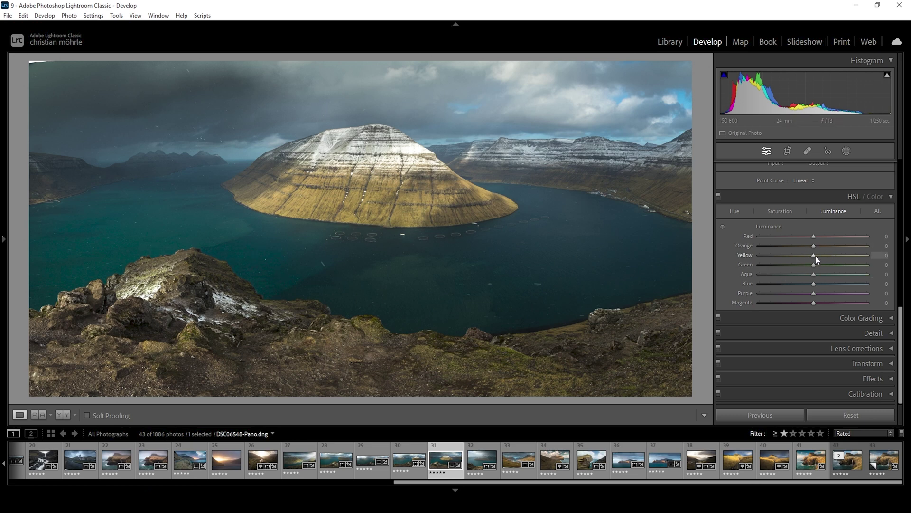
pyautogui.moveTo(816, 255); pyautogui.dragTo(832, 253)
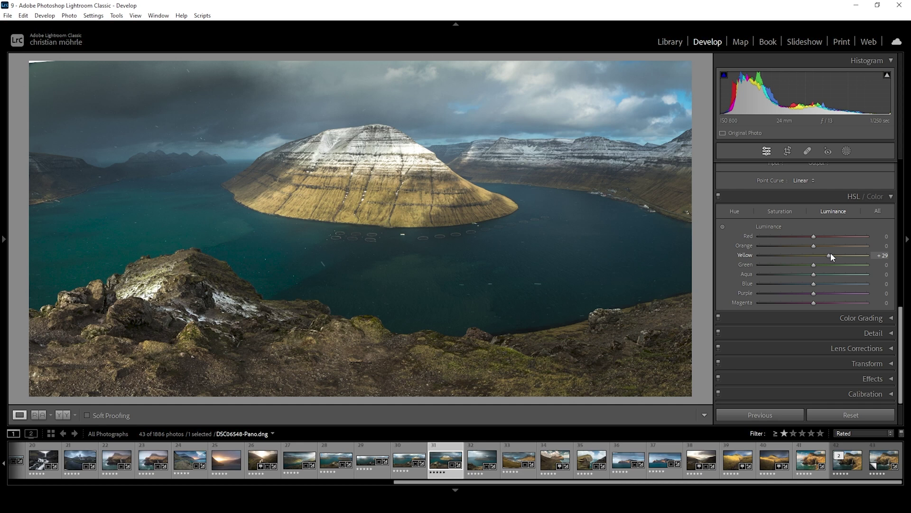
pyautogui.moveTo(832, 253); pyautogui.dragTo(827, 254)
# Step: Set HSL saturation to Yellow +23 and Blue +9
pyautogui.click(788, 212)
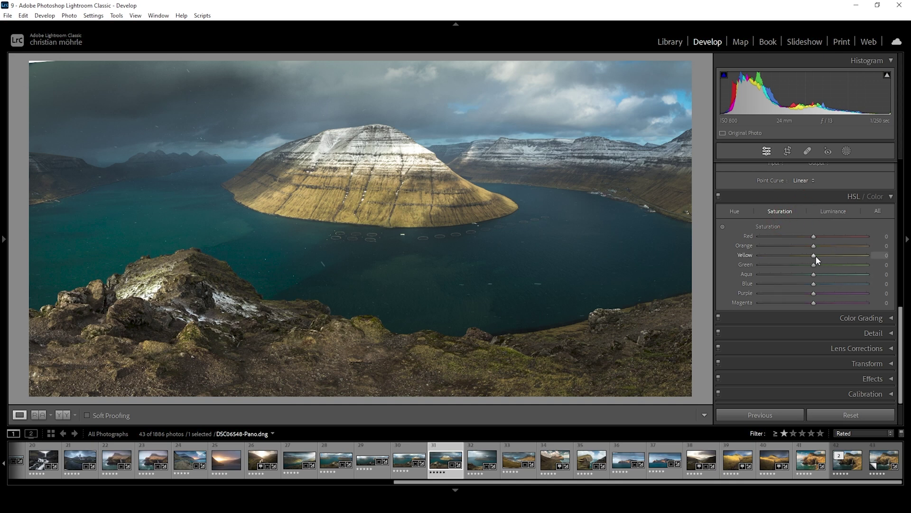
pyautogui.moveTo(814, 256)
pyautogui.mouseDown()
pyautogui.moveTo(833, 256)
pyautogui.moveTo(826, 256)
pyautogui.mouseUp()
pyautogui.moveTo(817, 285); pyautogui.dragTo(819, 285)
pyautogui.click(891, 197)
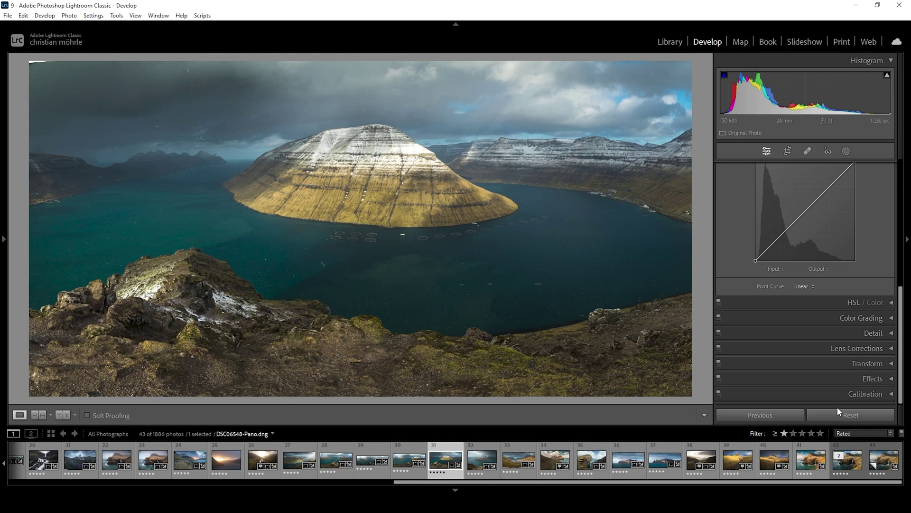
# Step: In Calibration, give Blue Primary a Hue of -6 and a Saturation of +14
pyautogui.click(805, 393)
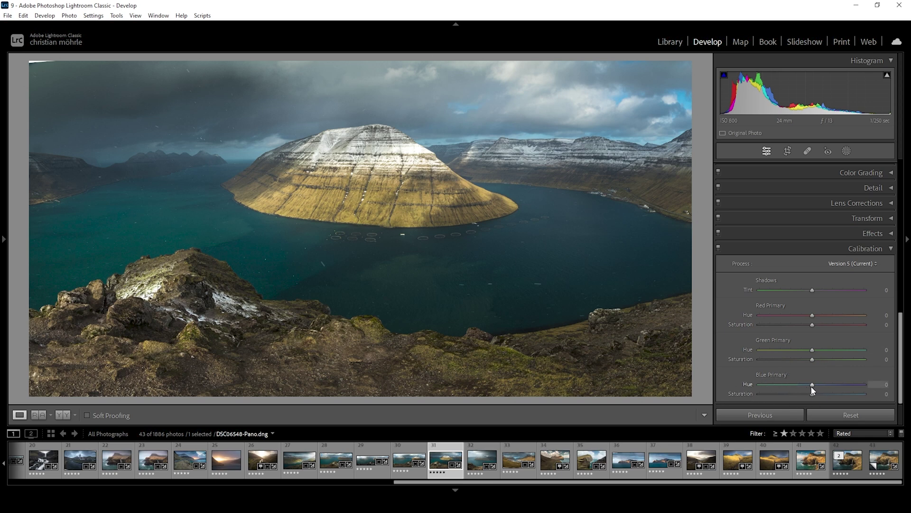
pyautogui.moveTo(804, 385); pyautogui.dragTo(823, 397)
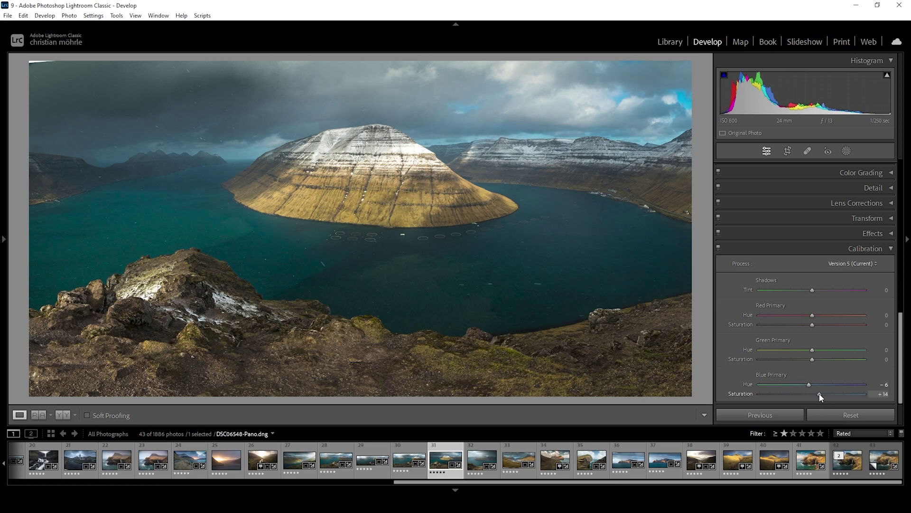
pyautogui.click(891, 248)
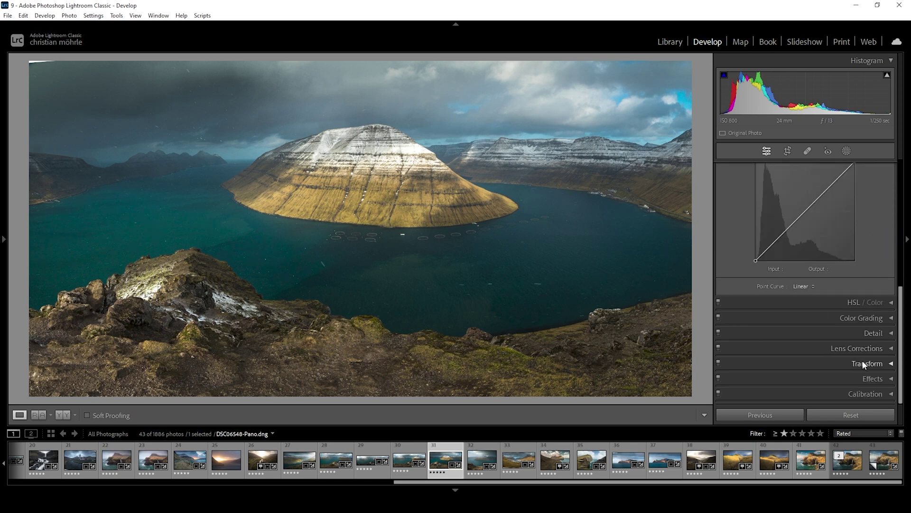
# Step: Set Detail sharpening to Amount 95, Radius 0.5, Detail 100 and Masking 43
pyautogui.click(852, 331)
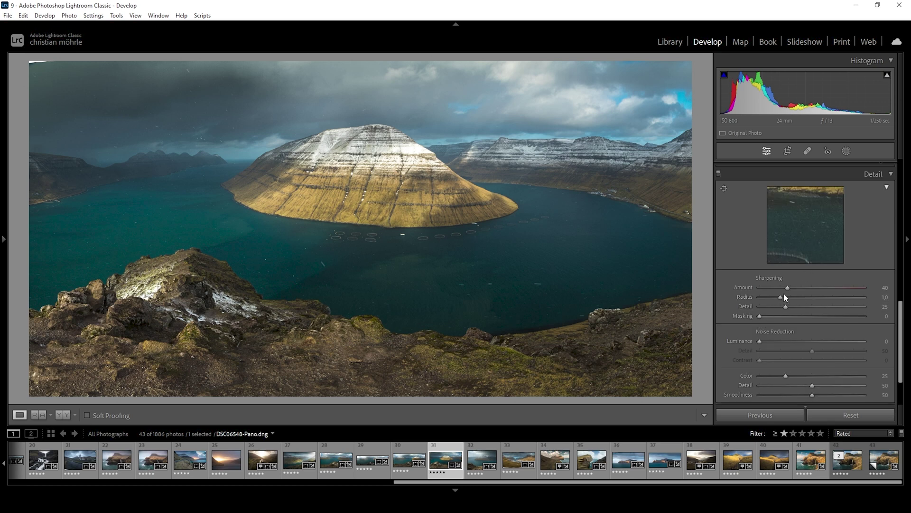
pyautogui.moveTo(781, 297); pyautogui.dragTo(714, 295)
pyautogui.moveTo(786, 307); pyautogui.dragTo(863, 308)
pyautogui.moveTo(770, 315); pyautogui.dragTo(807, 317)
pyautogui.moveTo(788, 288); pyautogui.dragTo(825, 288)
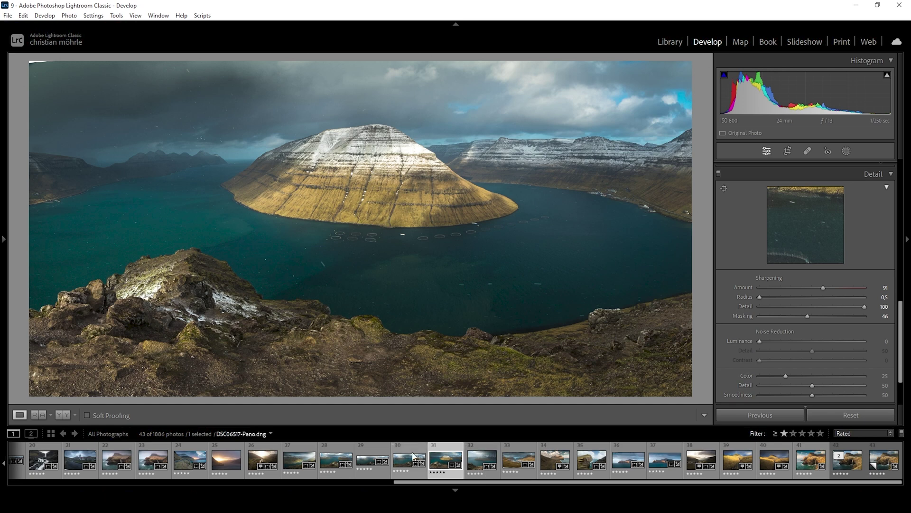
# Step: Send the panorama to Adobe Photoshop 2023 through Edit In from the filmstrip
pyautogui.rightClick(434, 459)
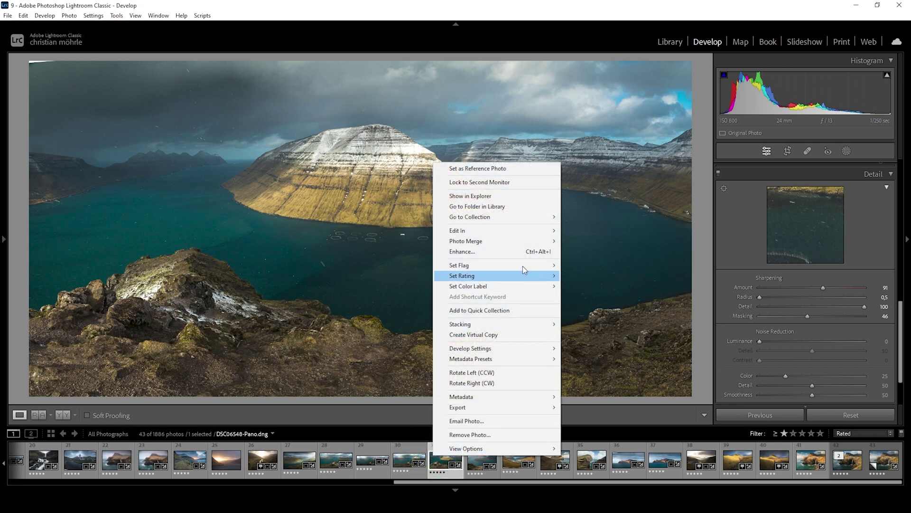
pyautogui.moveTo(542, 231)
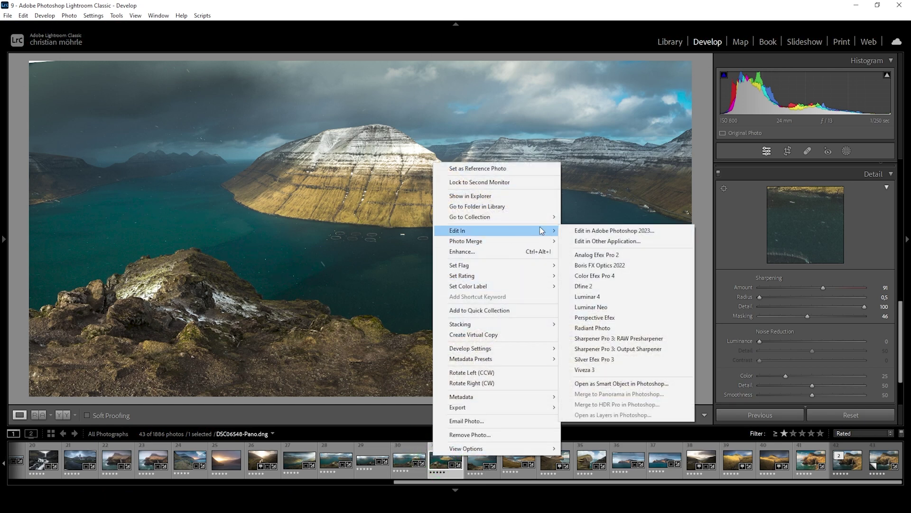
pyautogui.click(621, 231)
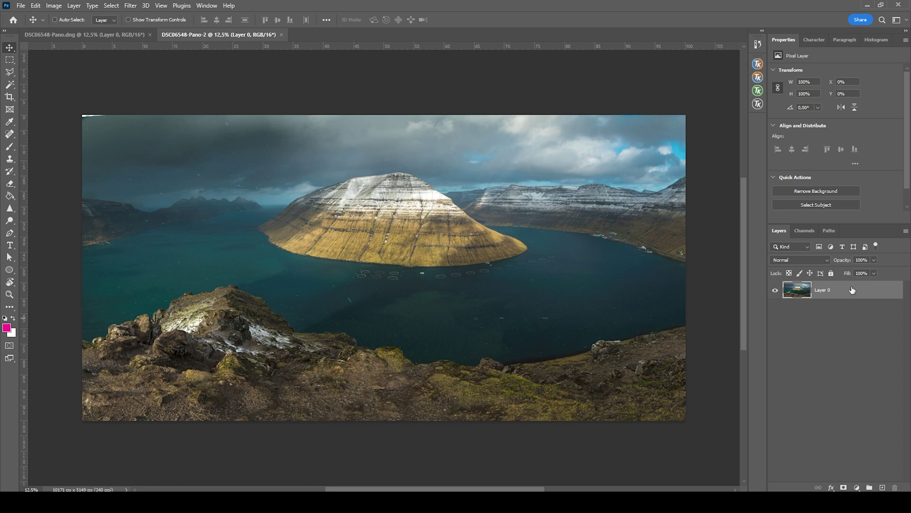
# Step: Duplicate Layer 0 and move the view to the image's top-left corner
pyautogui.moveTo(830, 283); pyautogui.dragTo(828, 292)
pyautogui.hotkey('ctrl', 'j')
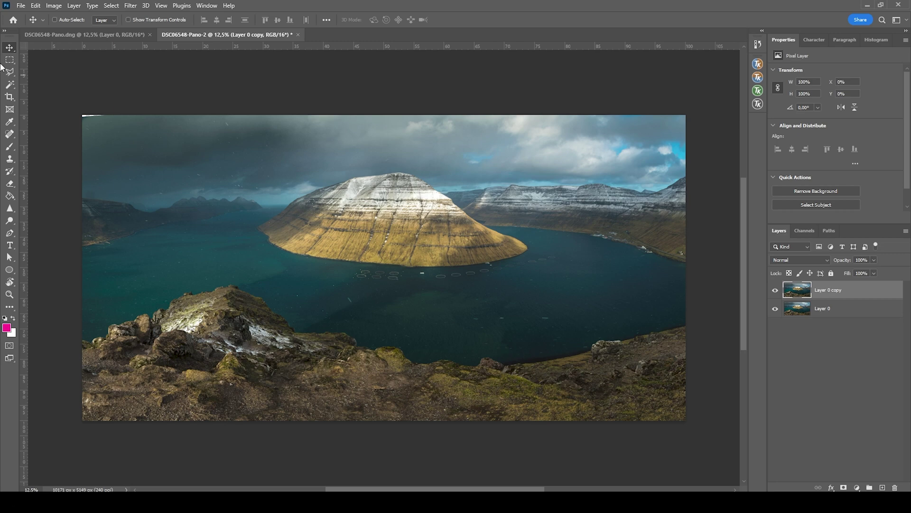
pyautogui.click(10, 72)
pyautogui.scroll(8, 81, 123)
pyautogui.scroll(10, 92, 131)
pyautogui.hscroll(-5, 96, 127)
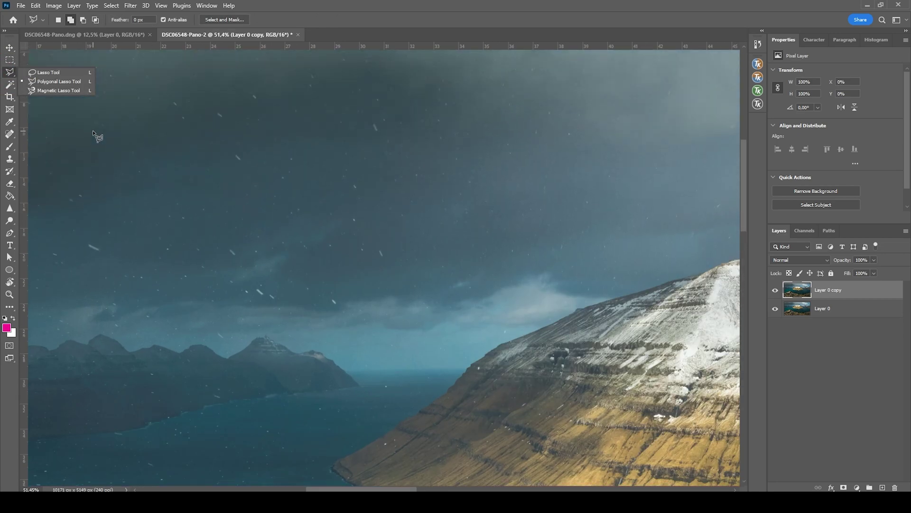
pyautogui.hscroll(-8, 103, 133)
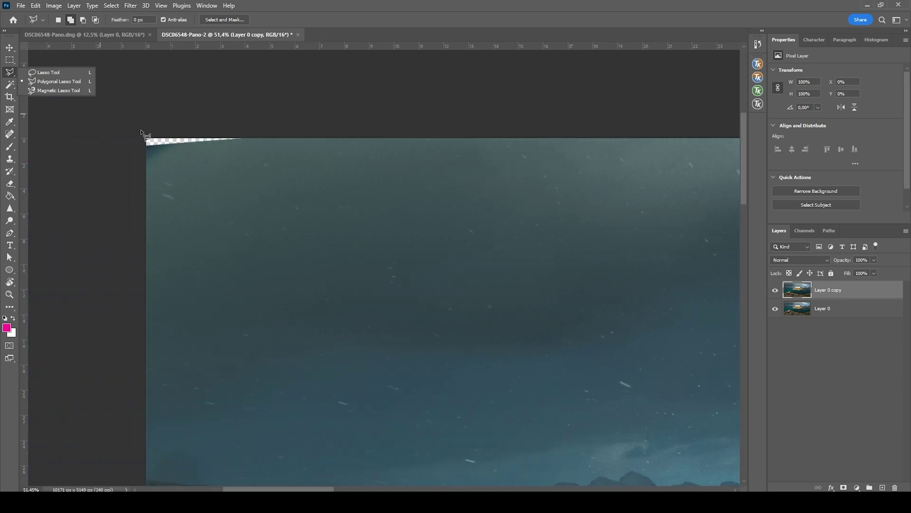
# Step: Lasso the transparent top-left corner, fill it with Content-Aware Fill, then deselect
pyautogui.click(138, 130)
pyautogui.click(144, 162)
pyautogui.click(258, 137)
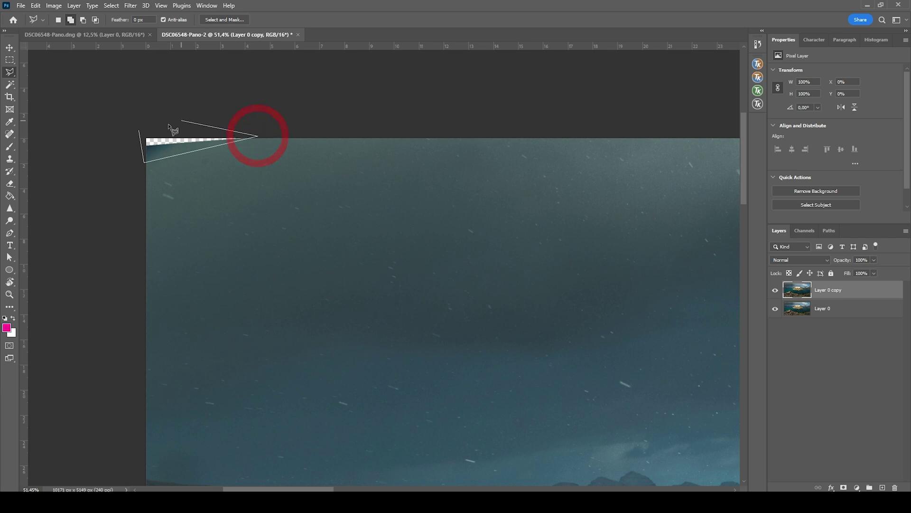
pyautogui.click(138, 131)
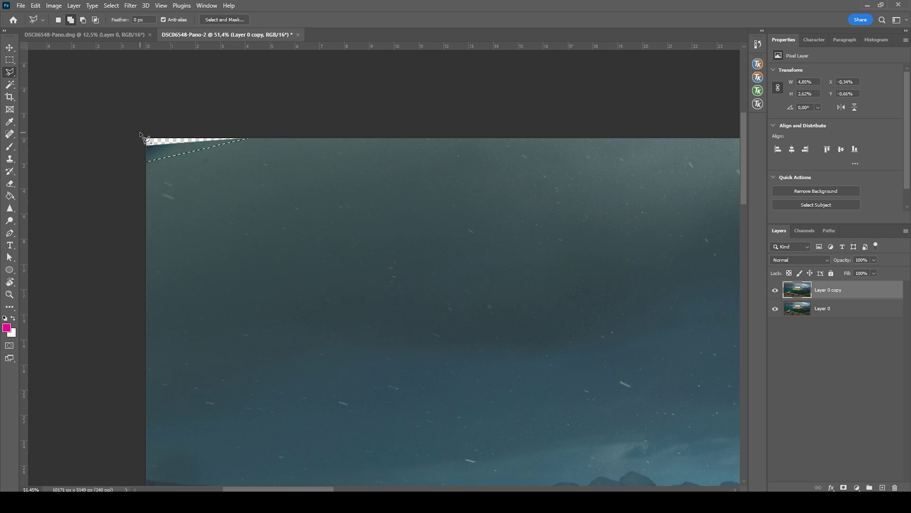
pyautogui.hotkey('shift', 'BackSpace')
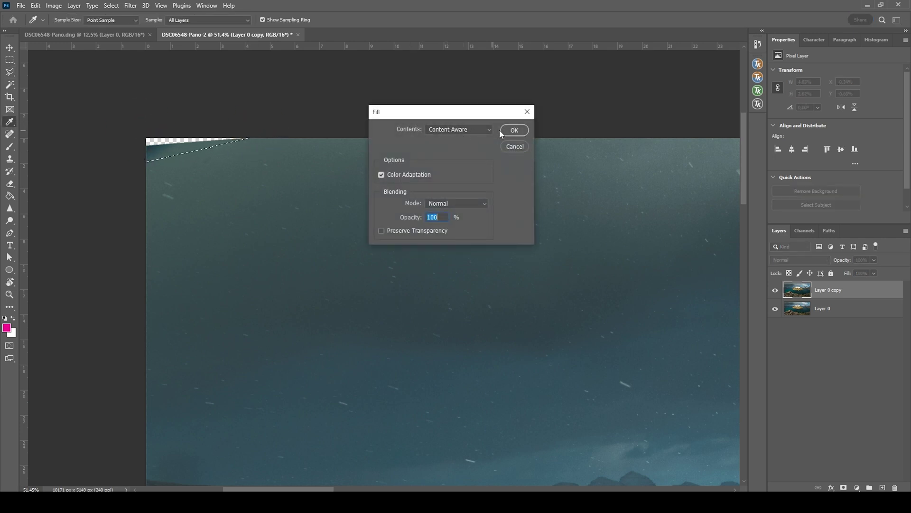
pyautogui.click(514, 130)
pyautogui.hotkey('ctrl', 'd')
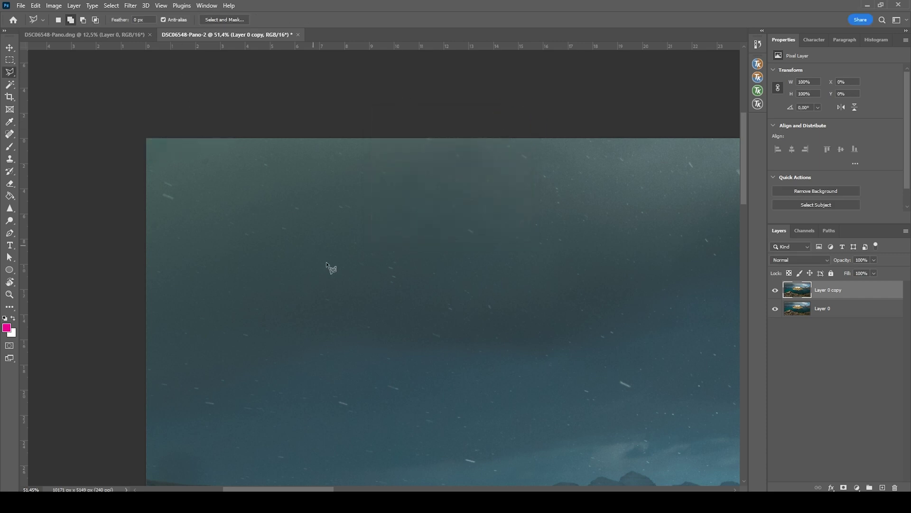
# Step: Heal away the yellow specks on the water with a small Spot Healing Brush
pyautogui.scroll(-2, 323, 288)
pyautogui.scroll(5, 332, 326)
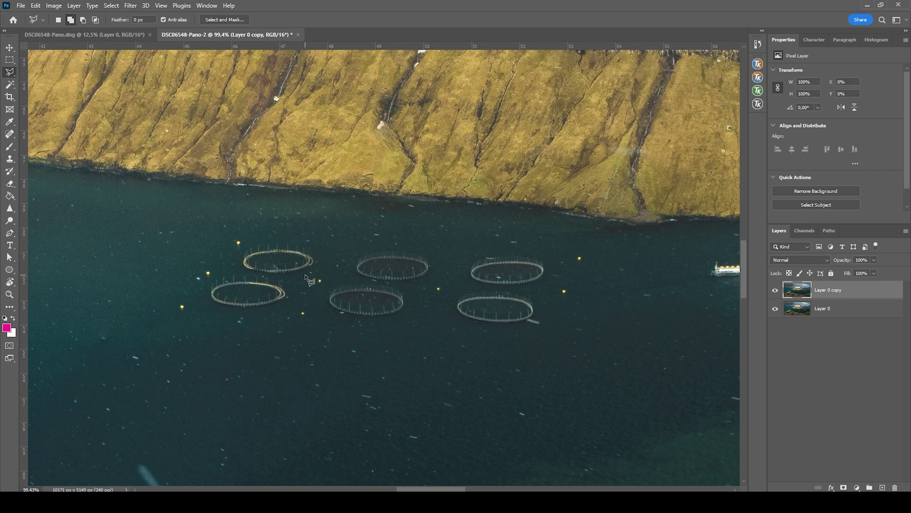
pyautogui.click(10, 134)
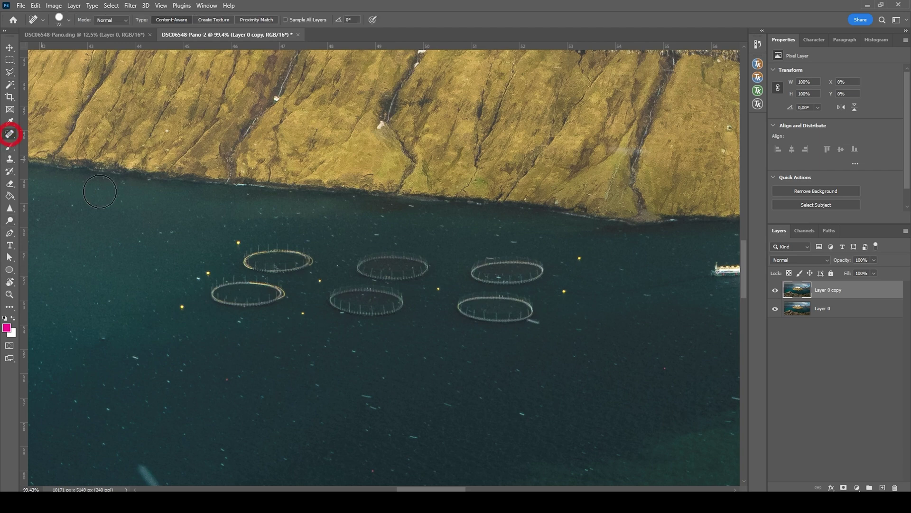
pyautogui.keyDown('alt'); pyautogui.rightClick(236, 251); pyautogui.keyUp('alt')
pyautogui.keyDown('alt'); pyautogui.rightClick(236, 252); pyautogui.keyUp('alt')
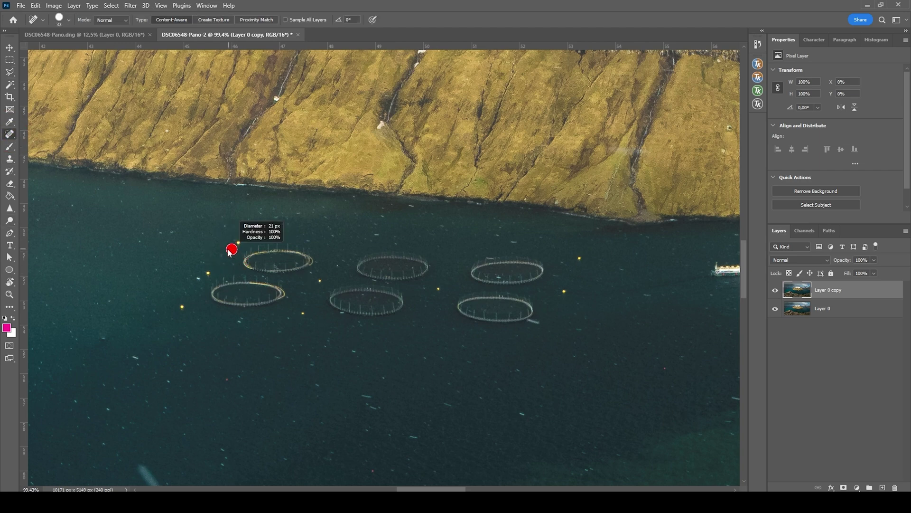
pyautogui.keyDown('alt'); pyautogui.rightClick(236, 251); pyautogui.keyUp('alt')
pyautogui.click(238, 243)
pyautogui.click(208, 272)
pyautogui.click(183, 306)
pyautogui.click(579, 258)
pyautogui.click(565, 291)
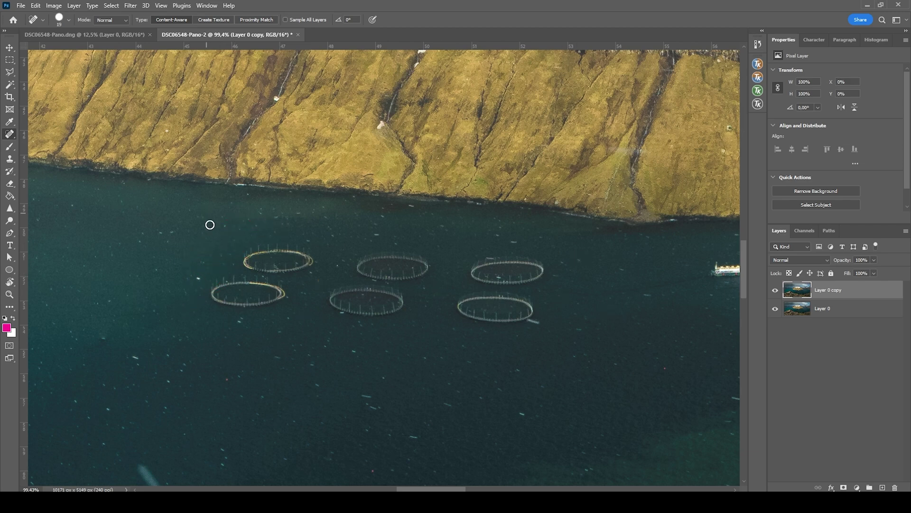
pyautogui.click(291, 304)
# Step: Enlarge the healing brush to 27 px and paint out the left and lower-left fish-farm rings
pyautogui.keyDown('alt'); pyautogui.rightClick(257, 268); pyautogui.keyUp('alt')
pyautogui.moveTo(257, 268)
pyautogui.mouseDown()
pyautogui.moveTo(248, 254)
pyautogui.moveTo(282, 248)
pyautogui.moveTo(309, 257)
pyautogui.moveTo(256, 266)
pyautogui.moveTo(246, 279)
pyautogui.moveTo(275, 285)
pyautogui.moveTo(263, 301)
pyautogui.moveTo(214, 295)
pyautogui.moveTo(235, 280)
pyautogui.mouseUp()
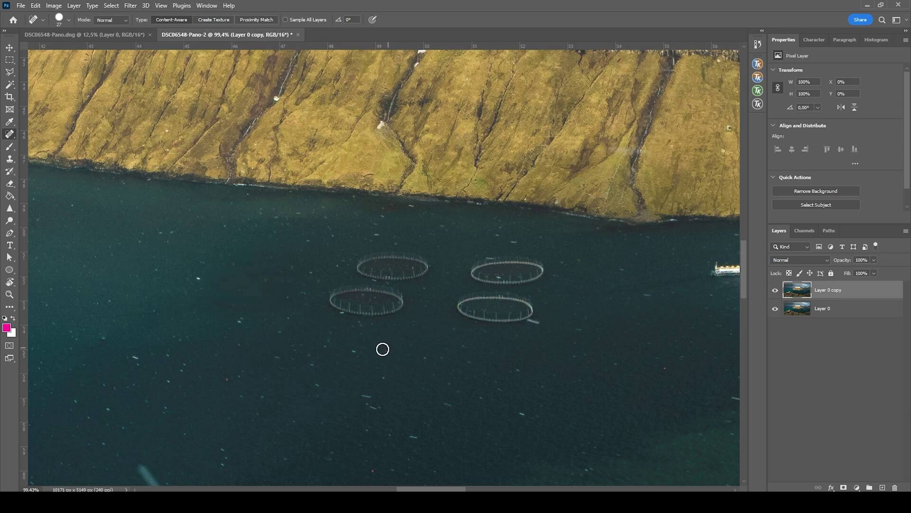
pyautogui.hscroll(2, 335, 325)
pyautogui.hscroll(2, 327, 315)
pyautogui.scroll(-5, 322, 309)
pyautogui.scroll(6, 370, 305)
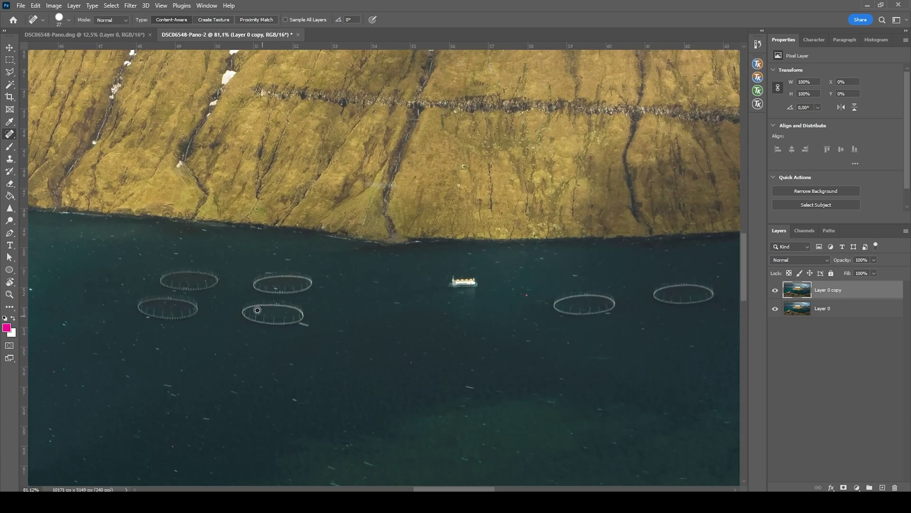
pyautogui.hscroll(-2, 153, 299)
pyautogui.moveTo(214, 325)
pyautogui.mouseDown()
pyautogui.moveTo(158, 299)
pyautogui.moveTo(236, 303)
pyautogui.moveTo(206, 317)
pyautogui.moveTo(236, 309)
pyautogui.moveTo(194, 269)
pyautogui.moveTo(201, 256)
pyautogui.moveTo(248, 256)
pyautogui.moveTo(260, 268)
pyautogui.moveTo(218, 275)
pyautogui.moveTo(240, 275)
pyautogui.mouseUp()
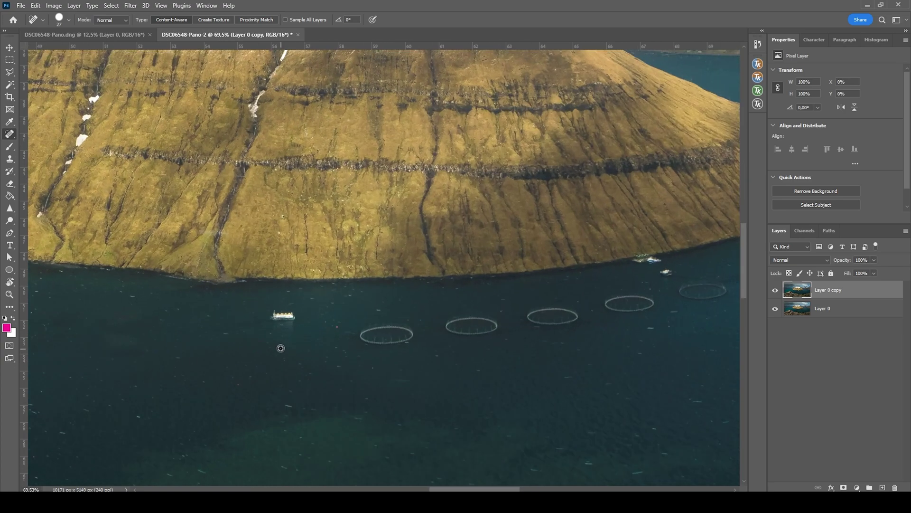
# Step: Paint out the first and second fish-farm rings plus another ring further right
pyautogui.scroll(5, 267, 322)
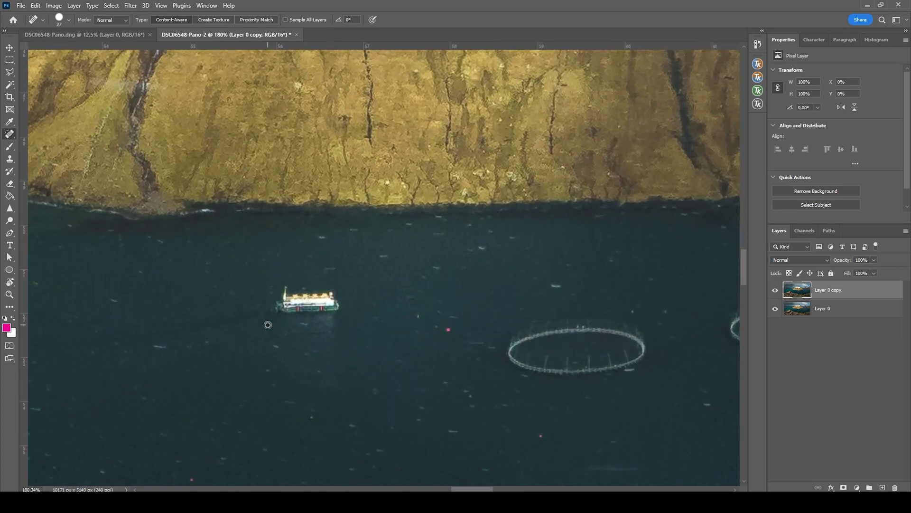
pyautogui.scroll(-10, 328, 311)
pyautogui.scroll(5, 429, 295)
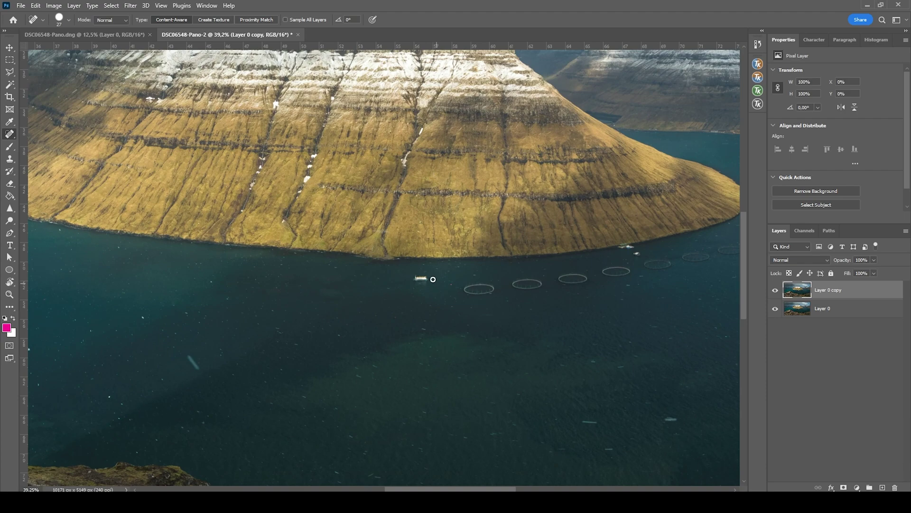
pyautogui.scroll(-5, 436, 277)
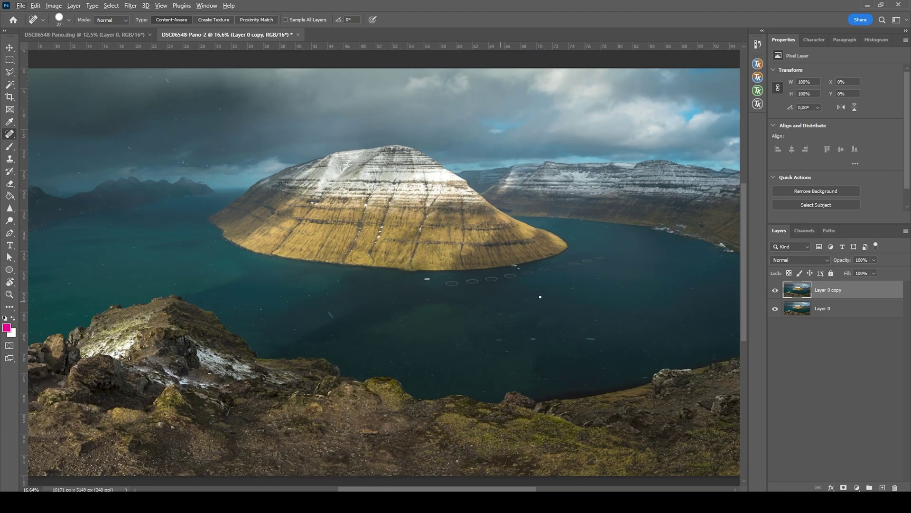
pyautogui.scroll(2, 545, 292)
pyautogui.scroll(8, 443, 274)
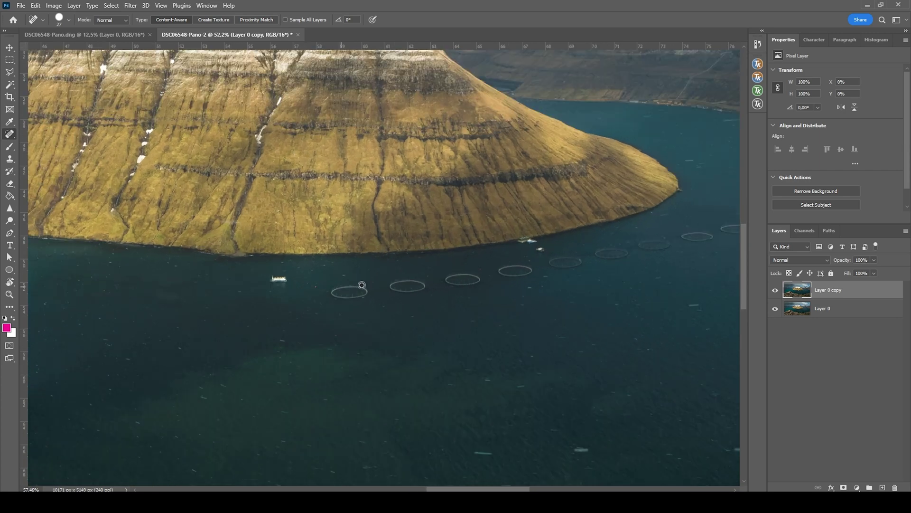
pyautogui.moveTo(266, 295)
pyautogui.mouseDown()
pyautogui.moveTo(247, 315)
pyautogui.moveTo(287, 326)
pyautogui.mouseUp()
pyautogui.moveTo(489, 306)
pyautogui.mouseDown()
pyautogui.moveTo(450, 289)
pyautogui.moveTo(523, 263)
pyautogui.moveTo(554, 293)
pyautogui.moveTo(475, 307)
pyautogui.mouseUp()
pyautogui.hscroll(3, 383, 314)
pyautogui.moveTo(383, 313)
pyautogui.mouseDown()
pyautogui.moveTo(489, 296)
pyautogui.moveTo(478, 279)
pyautogui.moveTo(531, 264)
pyautogui.moveTo(494, 246)
pyautogui.moveTo(425, 256)
pyautogui.moveTo(462, 280)
pyautogui.mouseUp()
# Step: Heal out the small boat near the shore and its wake
pyautogui.hscroll(3, 470, 332)
pyautogui.hscroll(10, 462, 280)
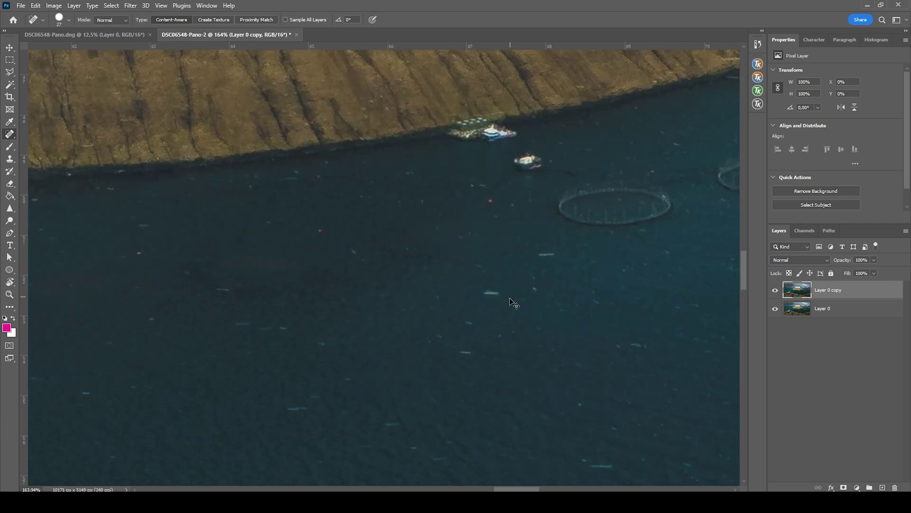
pyautogui.moveTo(447, 240); pyautogui.dragTo(366, 219)
pyautogui.scroll(-1, 199, 211)
pyautogui.scroll(1, 253, 227)
pyautogui.hscroll(-2, 253, 227)
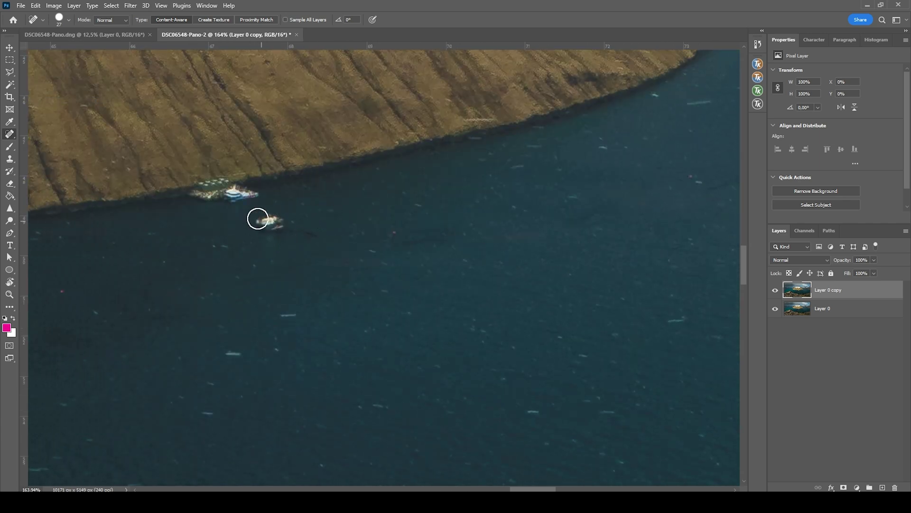
pyautogui.moveTo(275, 213)
pyautogui.mouseDown()
pyautogui.moveTo(263, 219)
pyautogui.moveTo(282, 224)
pyautogui.mouseUp()
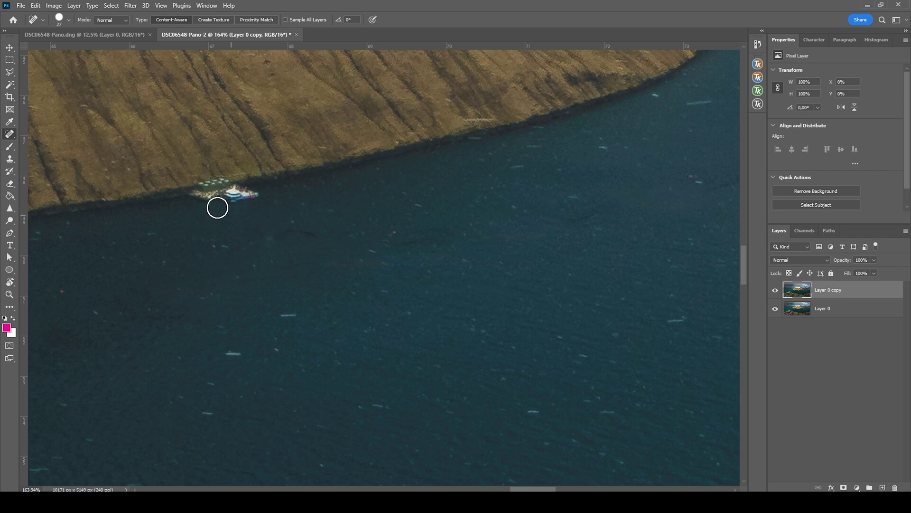
pyautogui.moveTo(218, 205)
pyautogui.mouseDown()
pyautogui.moveTo(250, 191)
pyautogui.moveTo(195, 194)
pyautogui.moveTo(243, 187)
pyautogui.mouseUp()
# Step: Go over the left, middle and right fish-farm rings again and clean a leftover spot
pyautogui.scroll(-2, 304, 268)
pyautogui.scroll(-5, 304, 268)
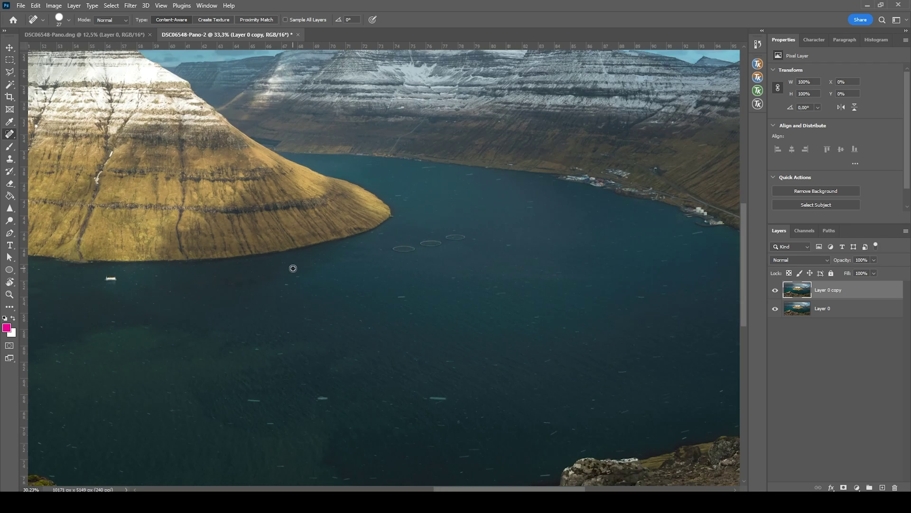
pyautogui.scroll(-1, 333, 290)
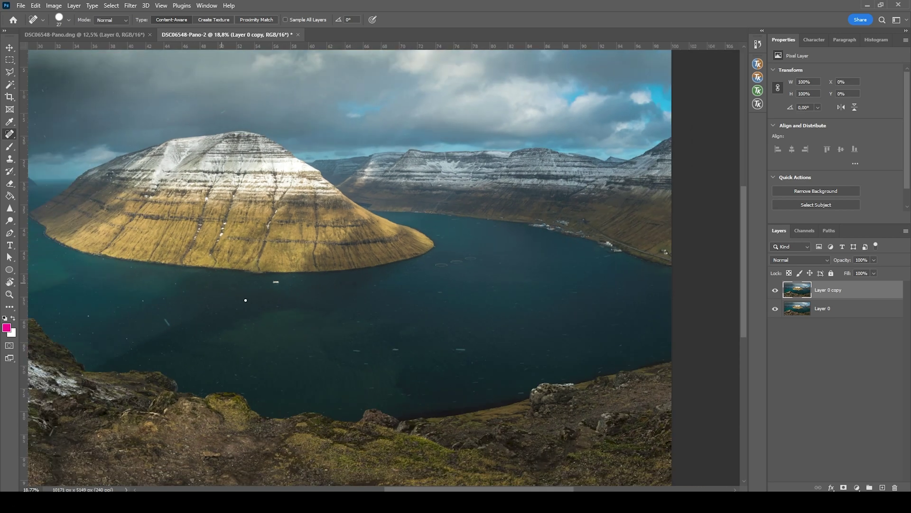
pyautogui.scroll(7, 411, 288)
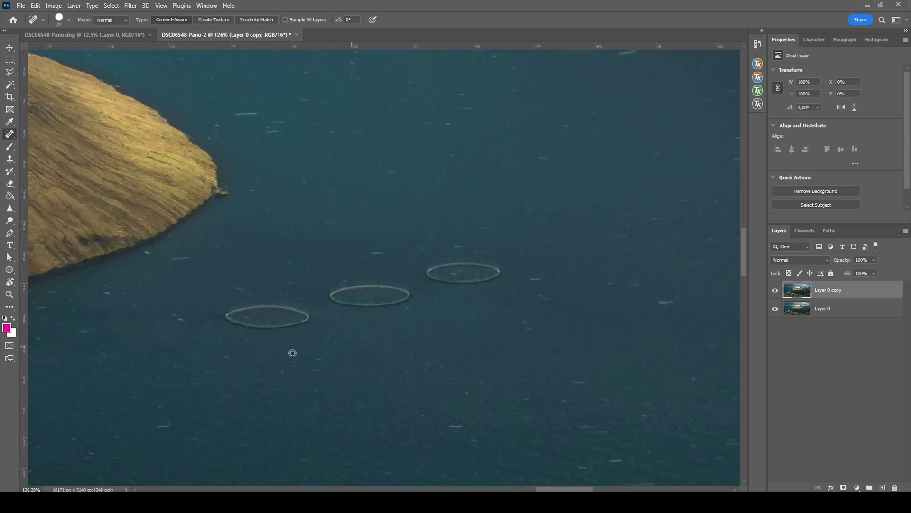
pyautogui.moveTo(277, 319)
pyautogui.mouseDown()
pyautogui.moveTo(219, 311)
pyautogui.moveTo(278, 301)
pyautogui.moveTo(304, 316)
pyautogui.mouseUp()
pyautogui.moveTo(338, 290)
pyautogui.mouseDown()
pyautogui.moveTo(420, 289)
pyautogui.moveTo(520, 264)
pyautogui.mouseUp()
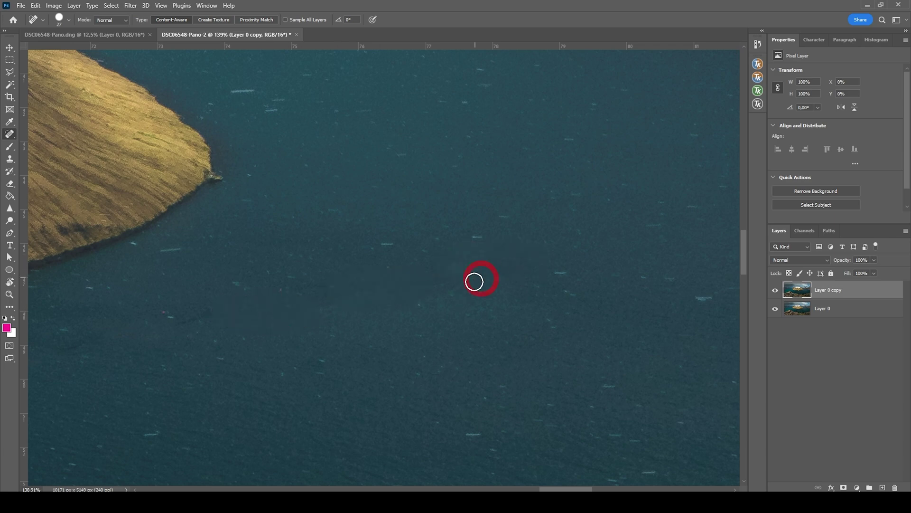
pyautogui.click(192, 320)
pyautogui.scroll(-8, 442, 369)
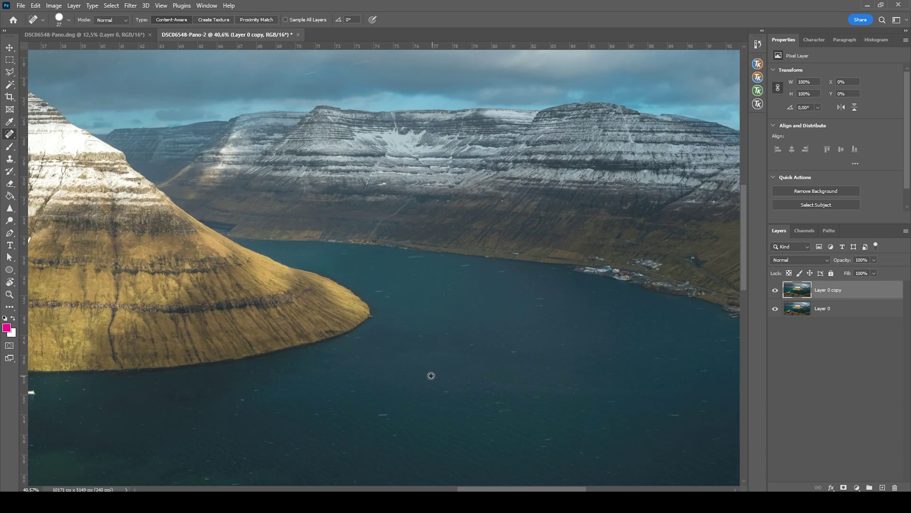